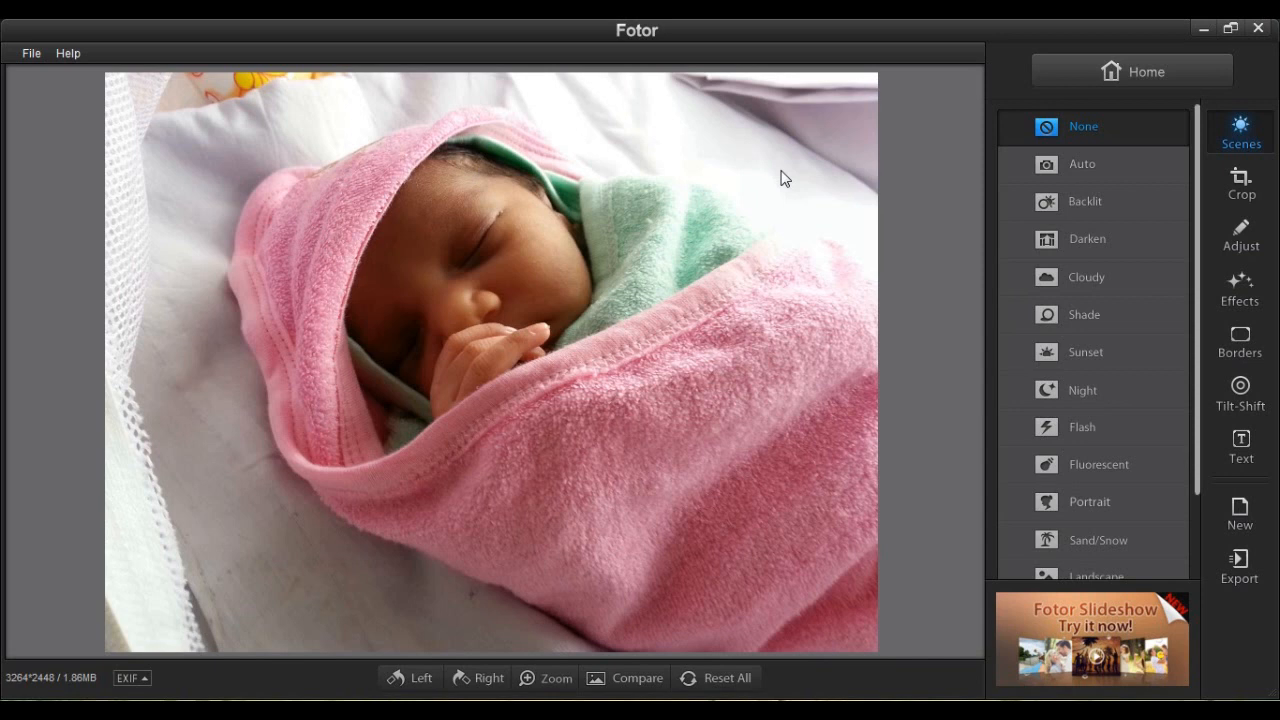
Apply a circular tilt-shift blur at F/22, with the enlarged sharp focus circle over the baby's face.
click(1250, 400)
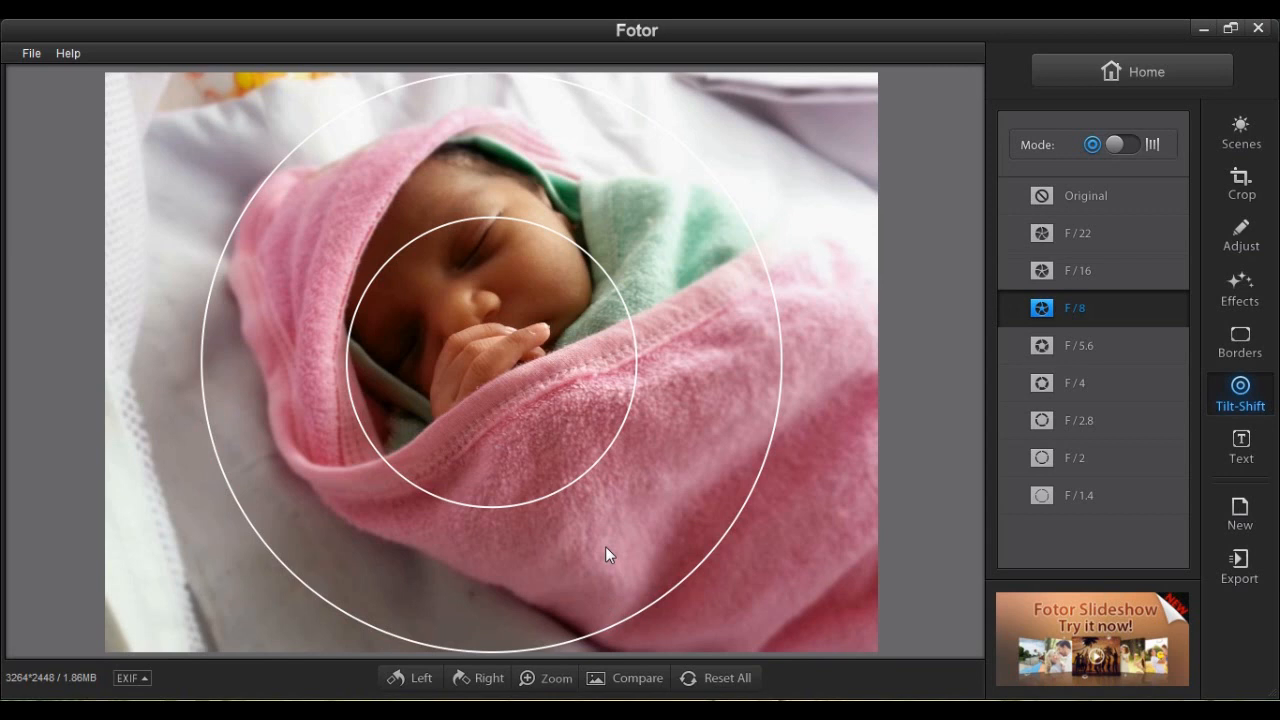
drag(598, 437, 555, 333)
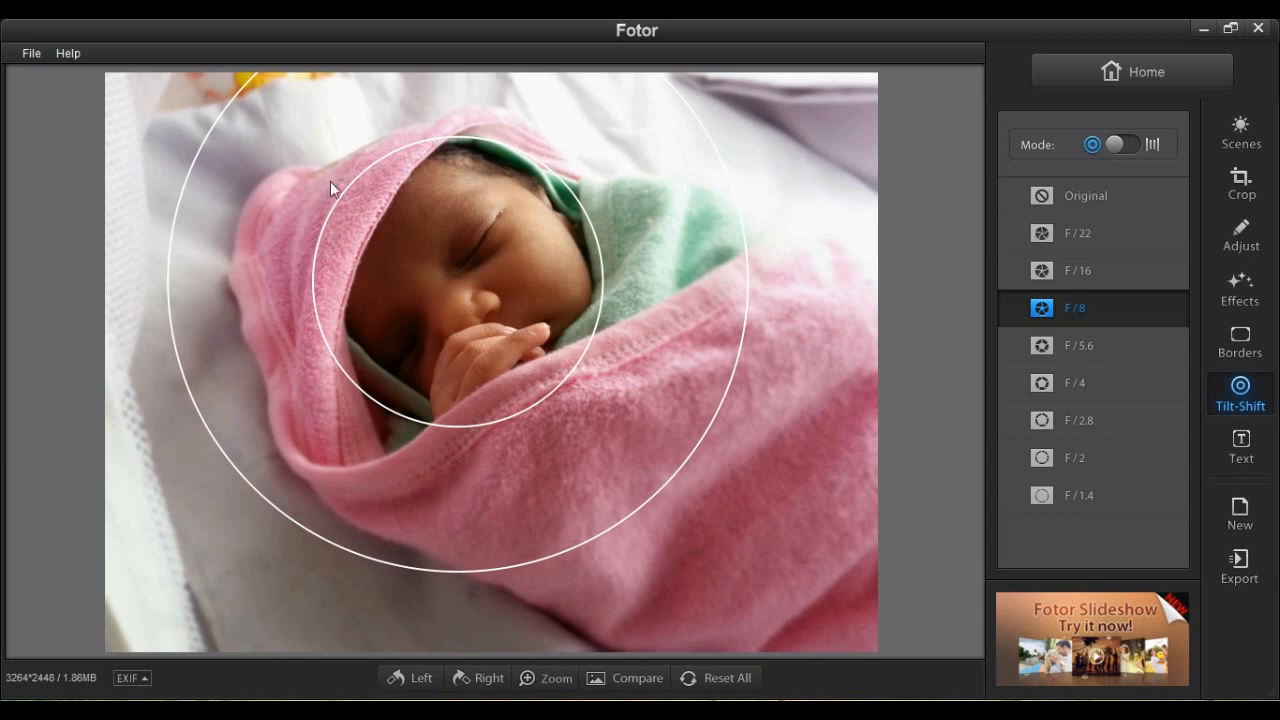
mouse_move(338, 205)
mouse_down()
mouse_move(349, 205)
mouse_move(332, 196)
mouse_move(345, 198)
mouse_up()
drag(494, 264, 501, 258)
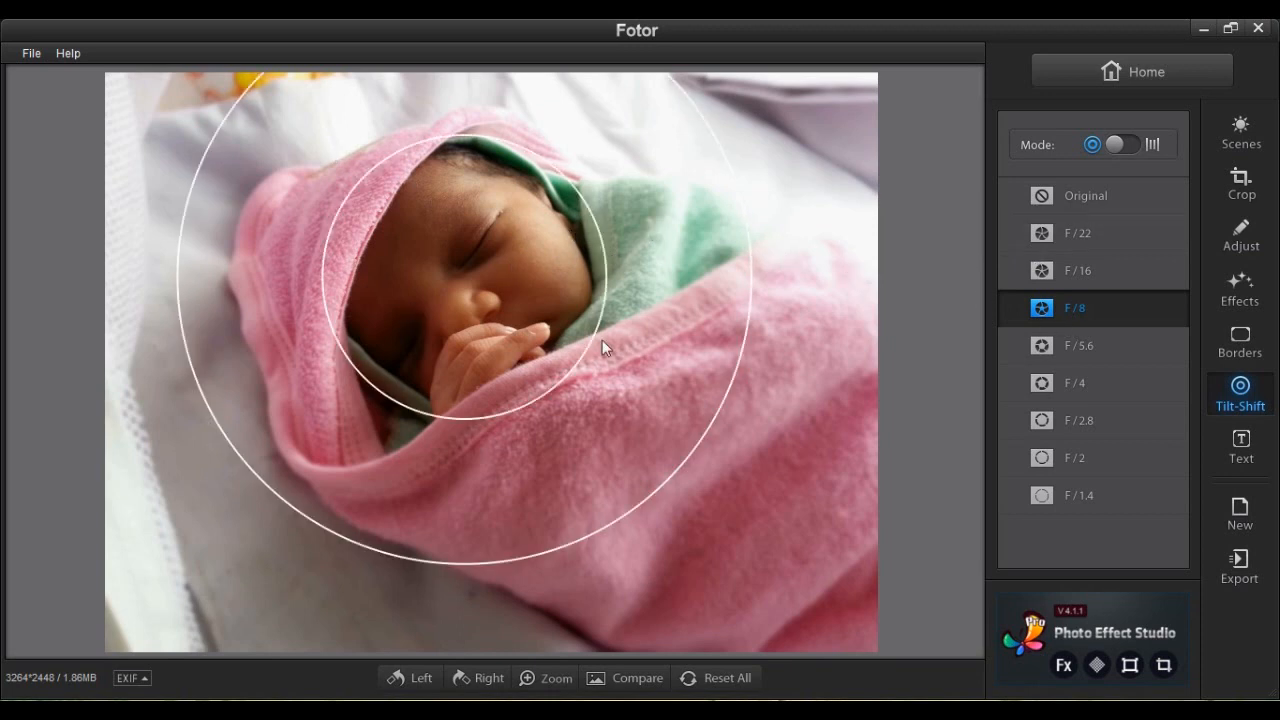
click(1057, 228)
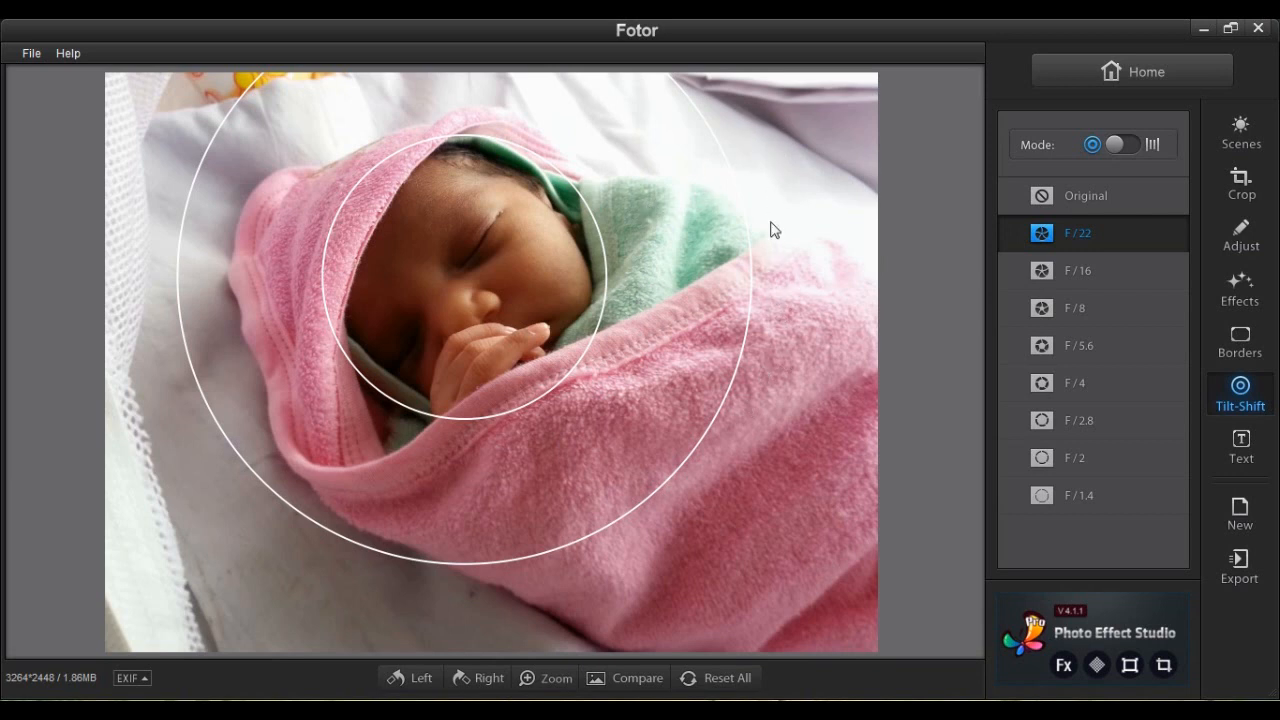
Pull the blur rings inward around the face and compare F/16, F/5.6 and F/4 blur strengths.
mouse_move(745, 218)
mouse_down()
mouse_move(631, 209)
mouse_move(751, 220)
mouse_move(723, 222)
mouse_up()
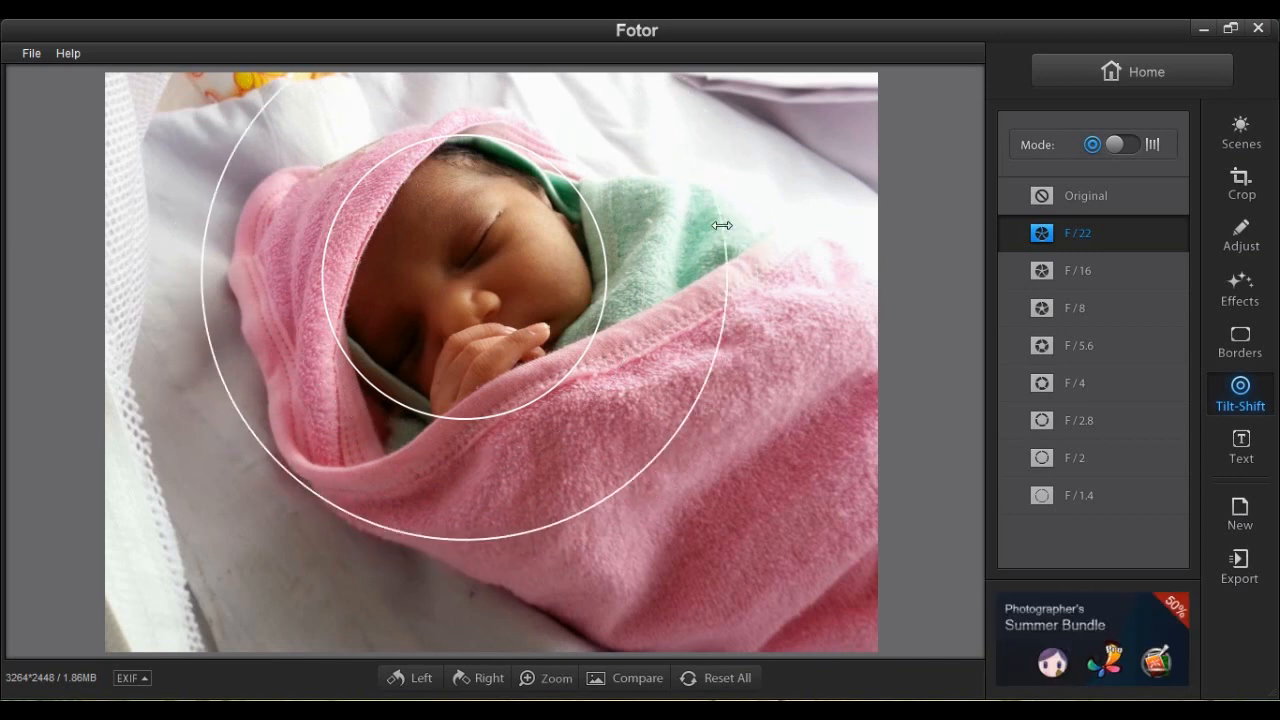
drag(606, 258, 604, 260)
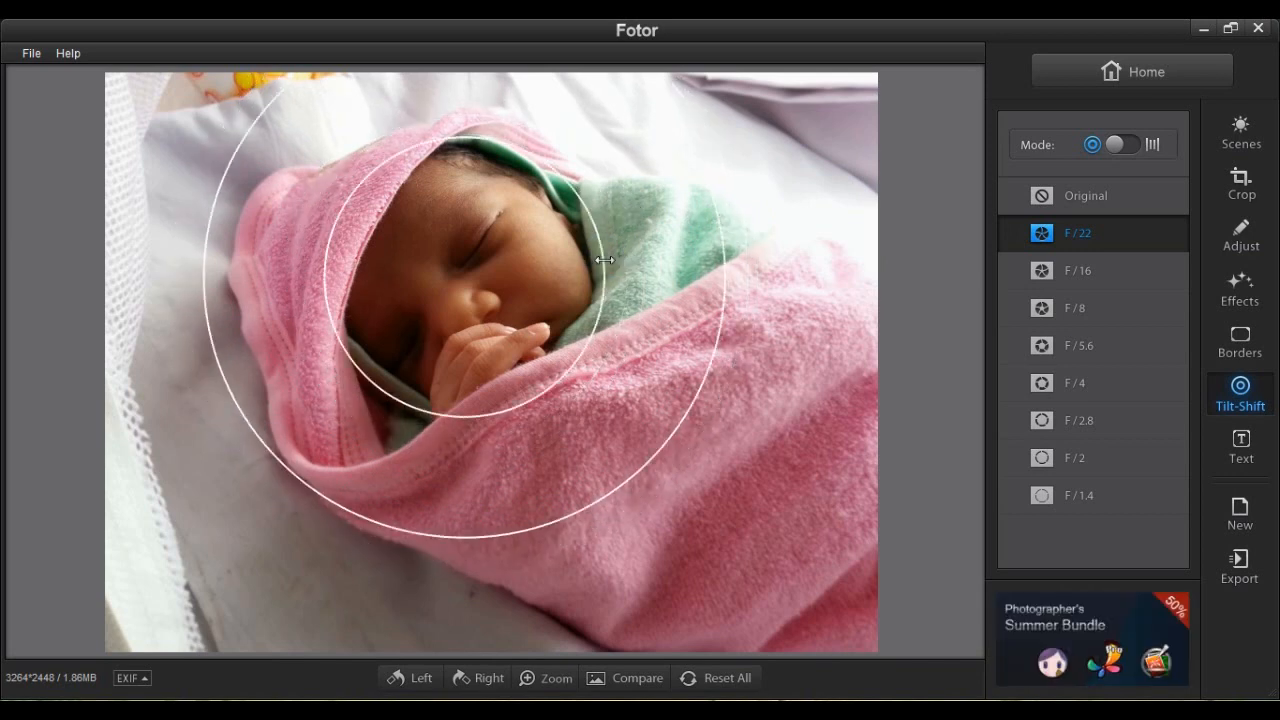
click(1075, 270)
mouse_move(626, 298)
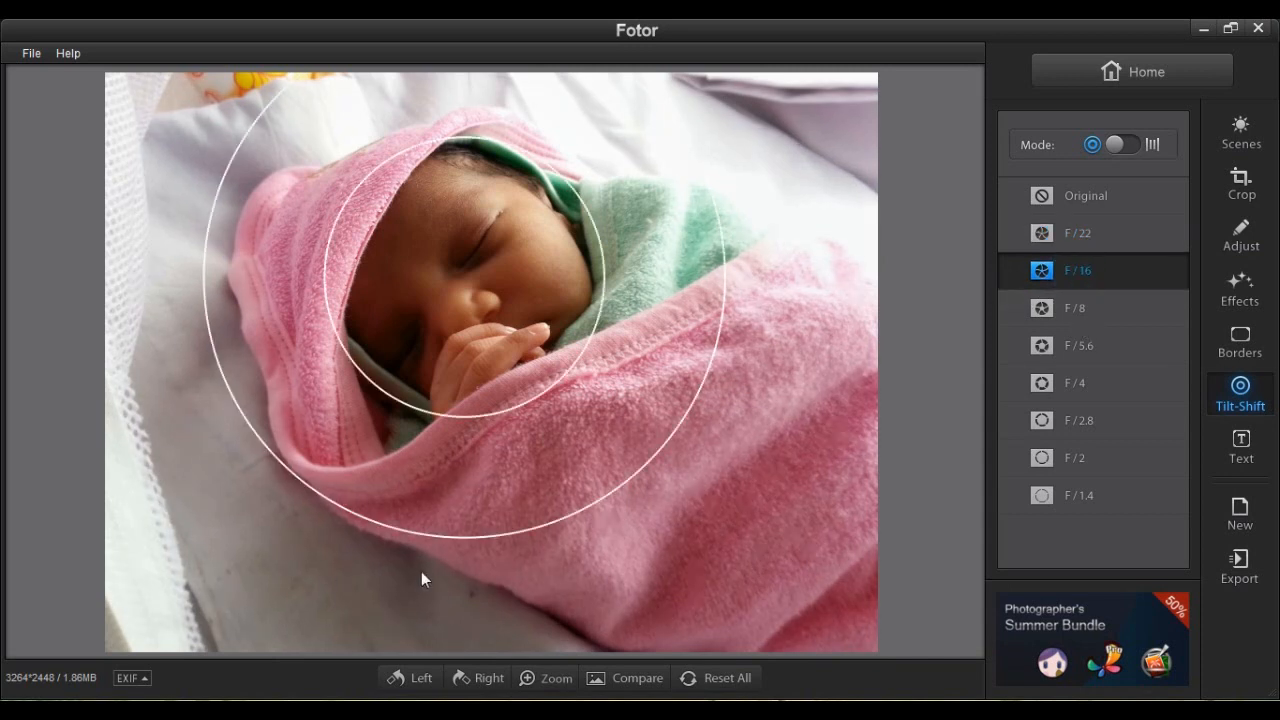
click(1066, 350)
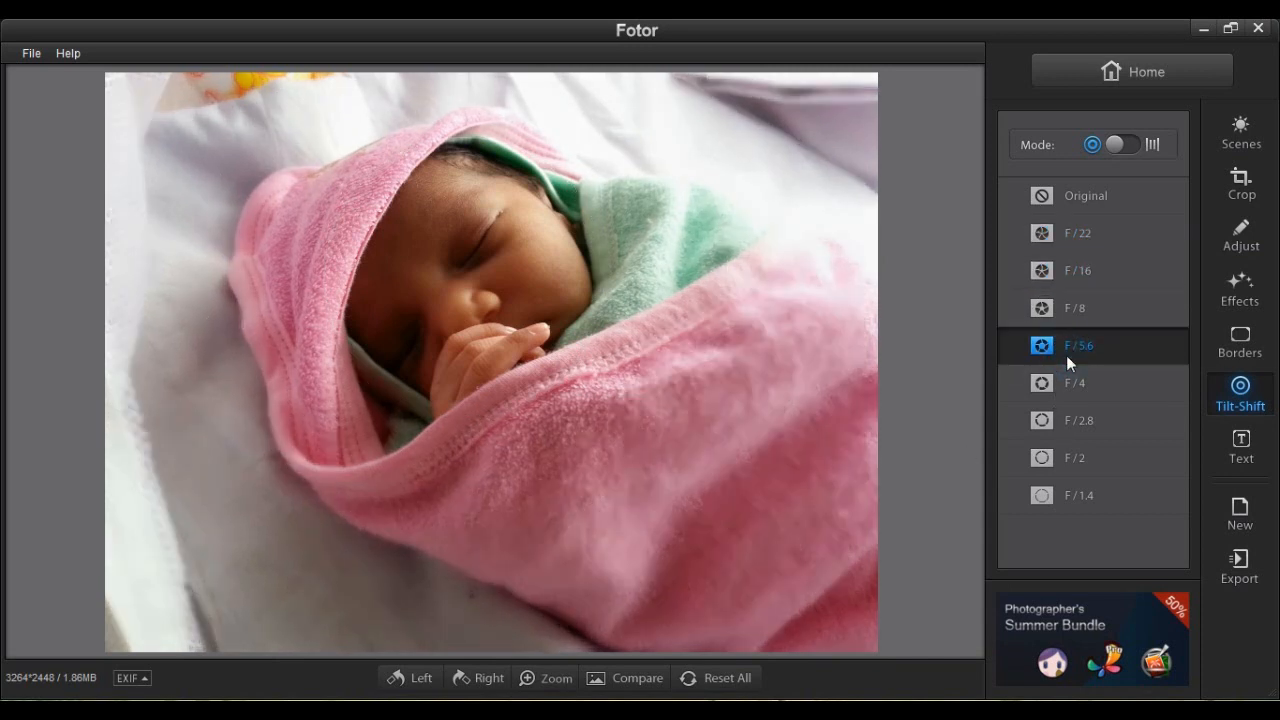
click(1072, 386)
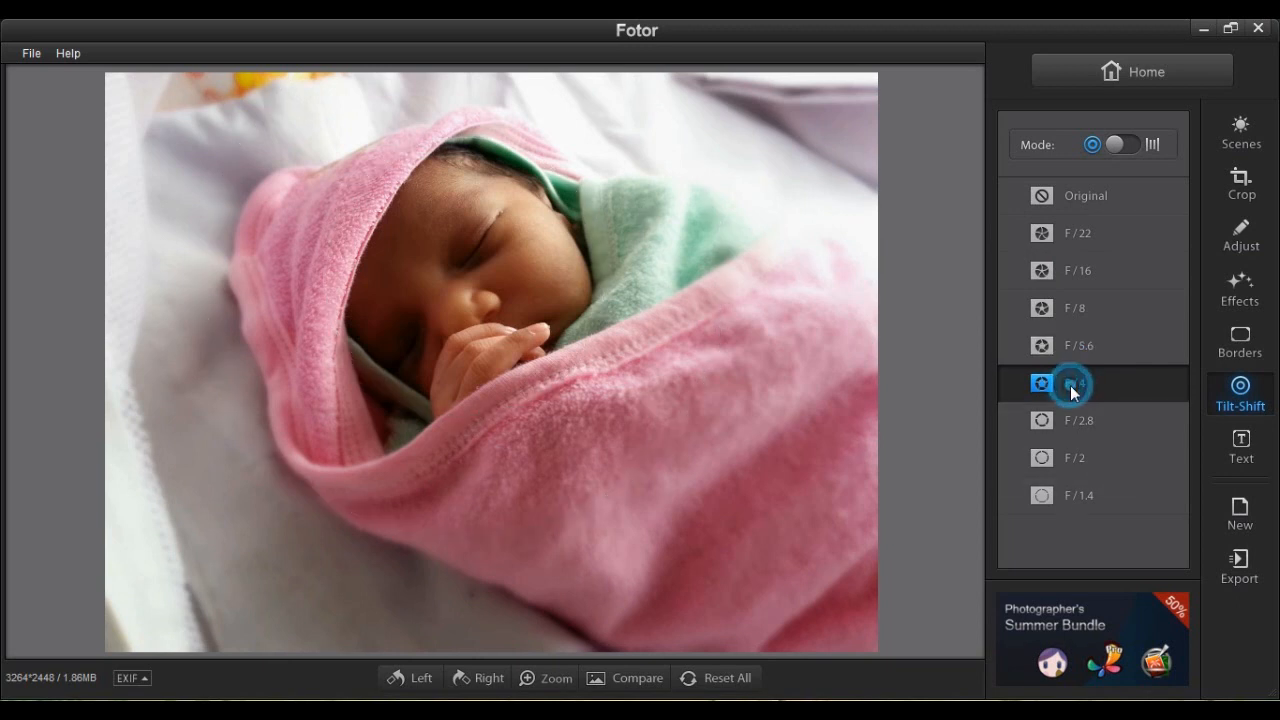
Settle on F/8 blur, enlarging the focus circles slightly and nudging them left.
mouse_move(527, 328)
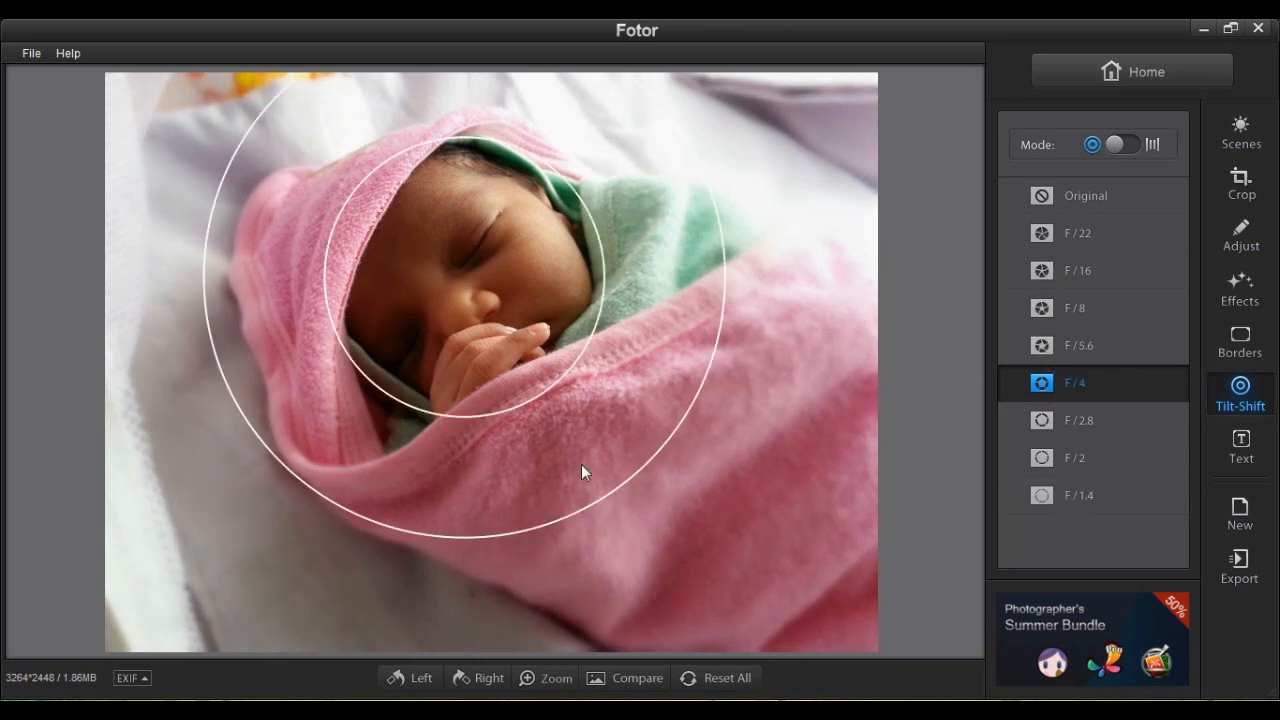
click(1081, 308)
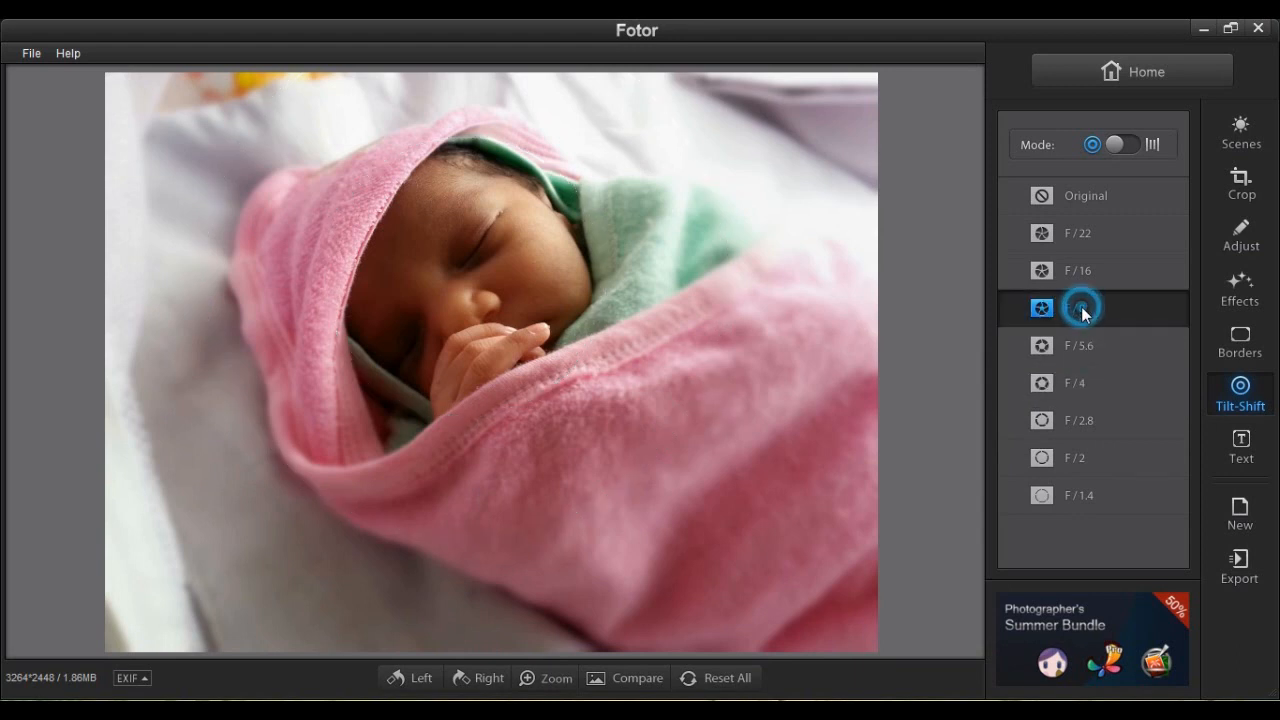
mouse_move(555, 322)
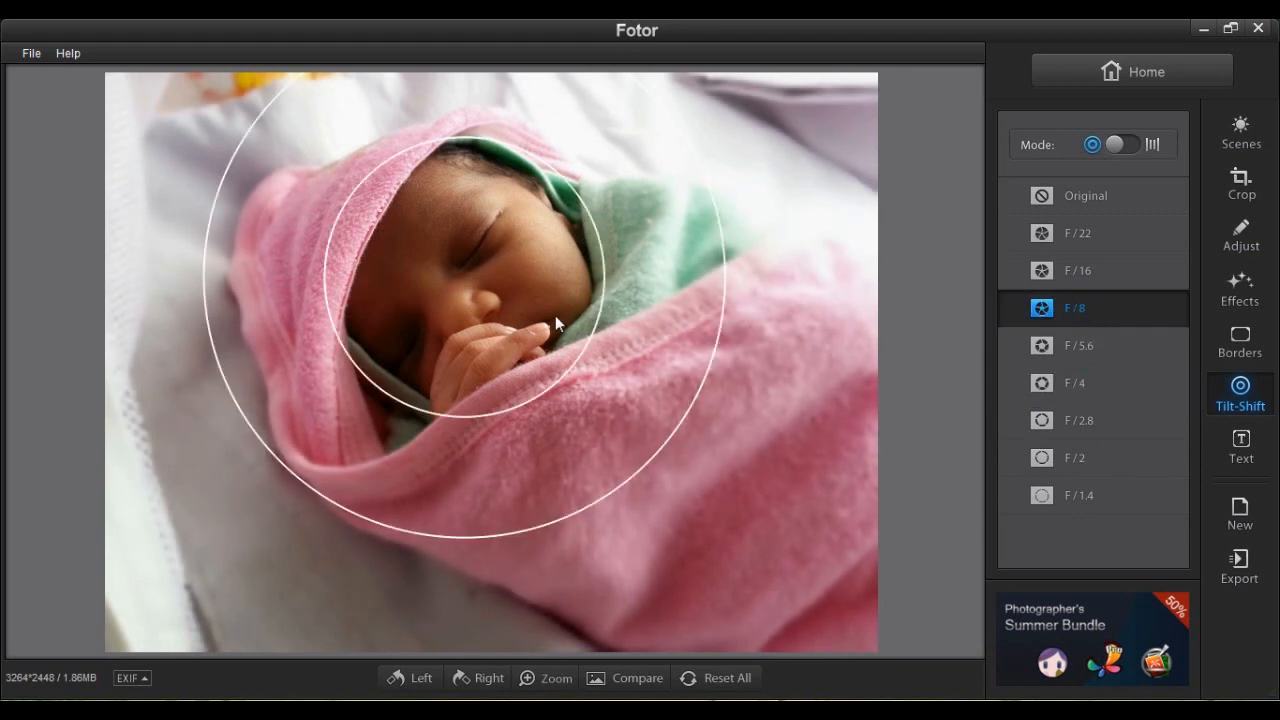
drag(593, 310, 602, 311)
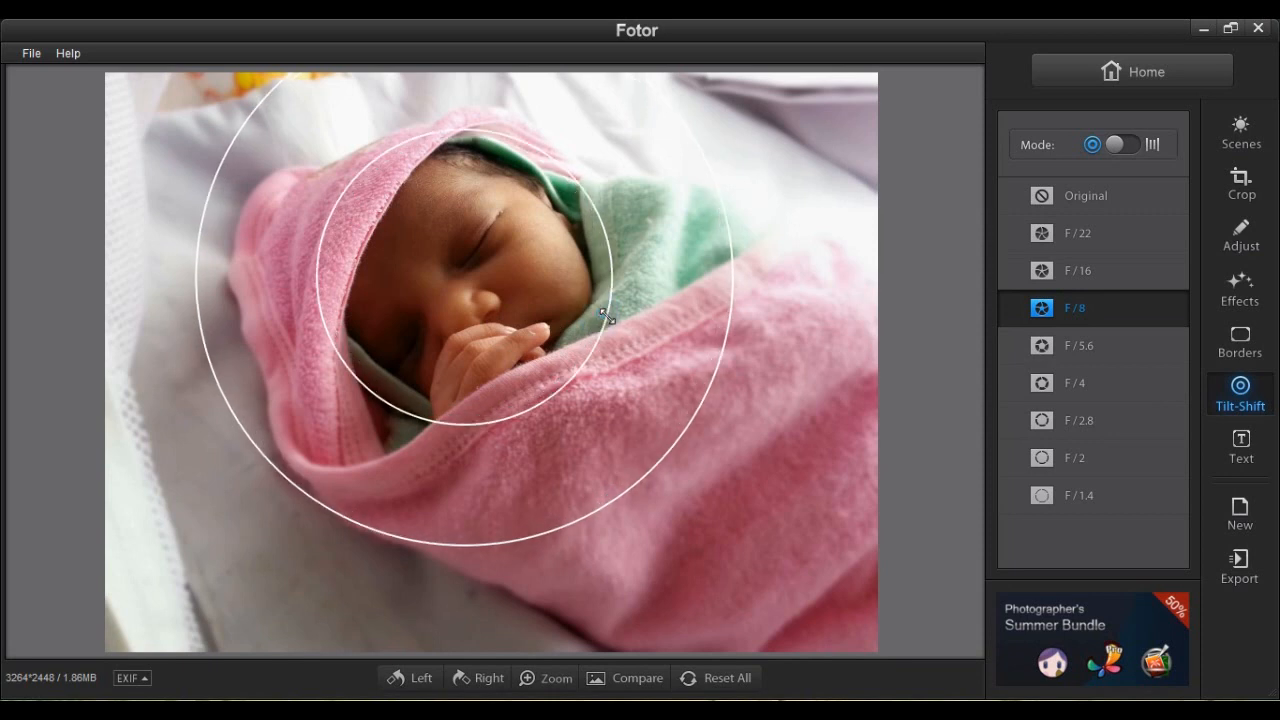
drag(505, 292, 502, 291)
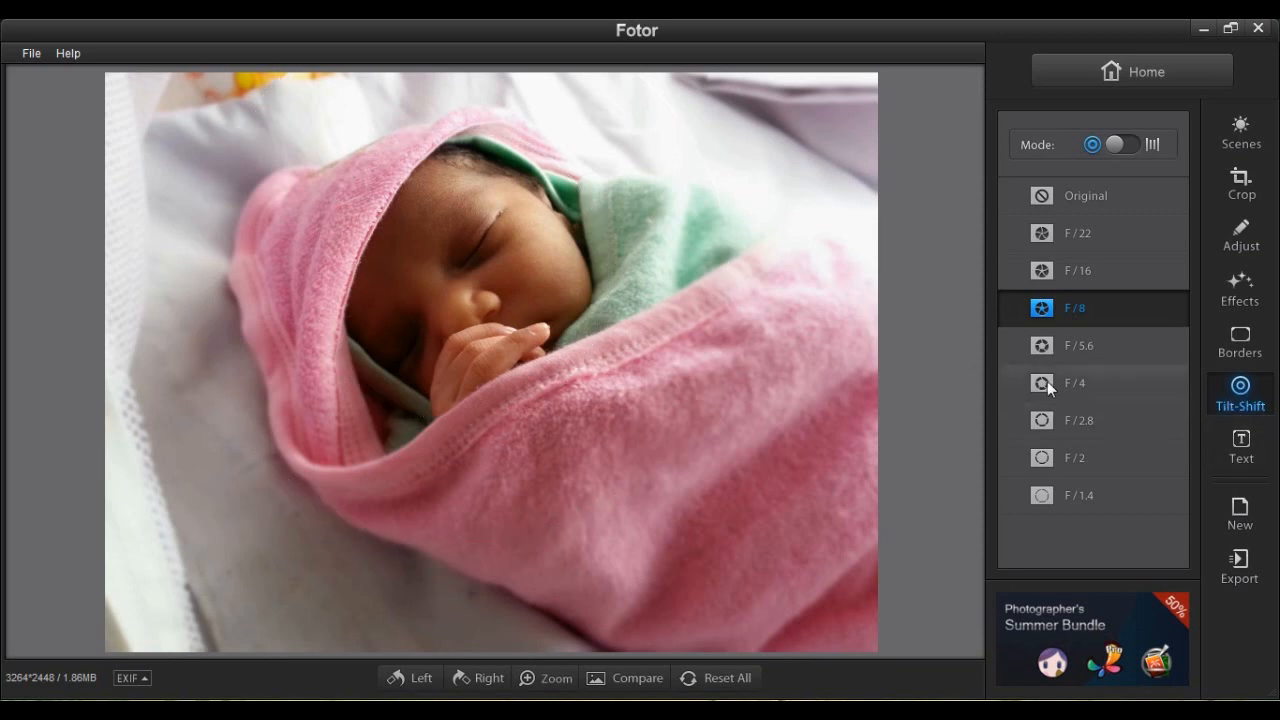
Try a narrow linear focus band, then return to radial mode with the circles shifted up-left.
click(1134, 144)
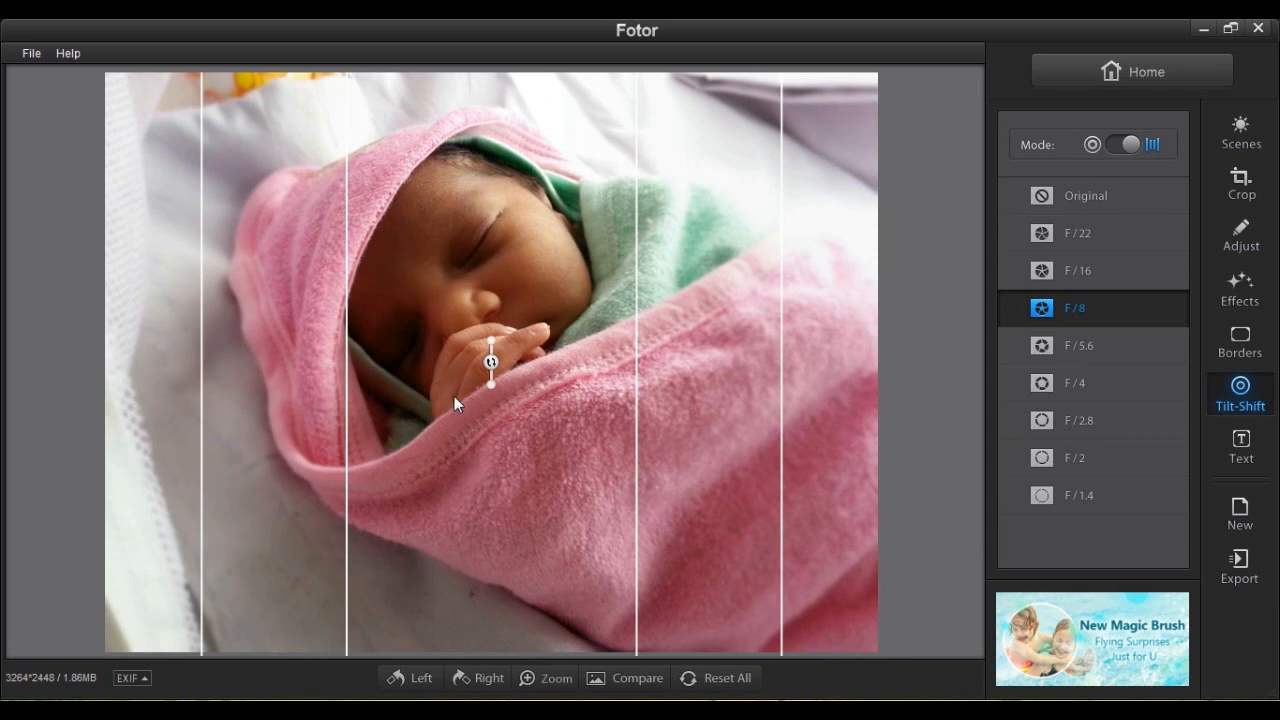
drag(634, 383, 609, 392)
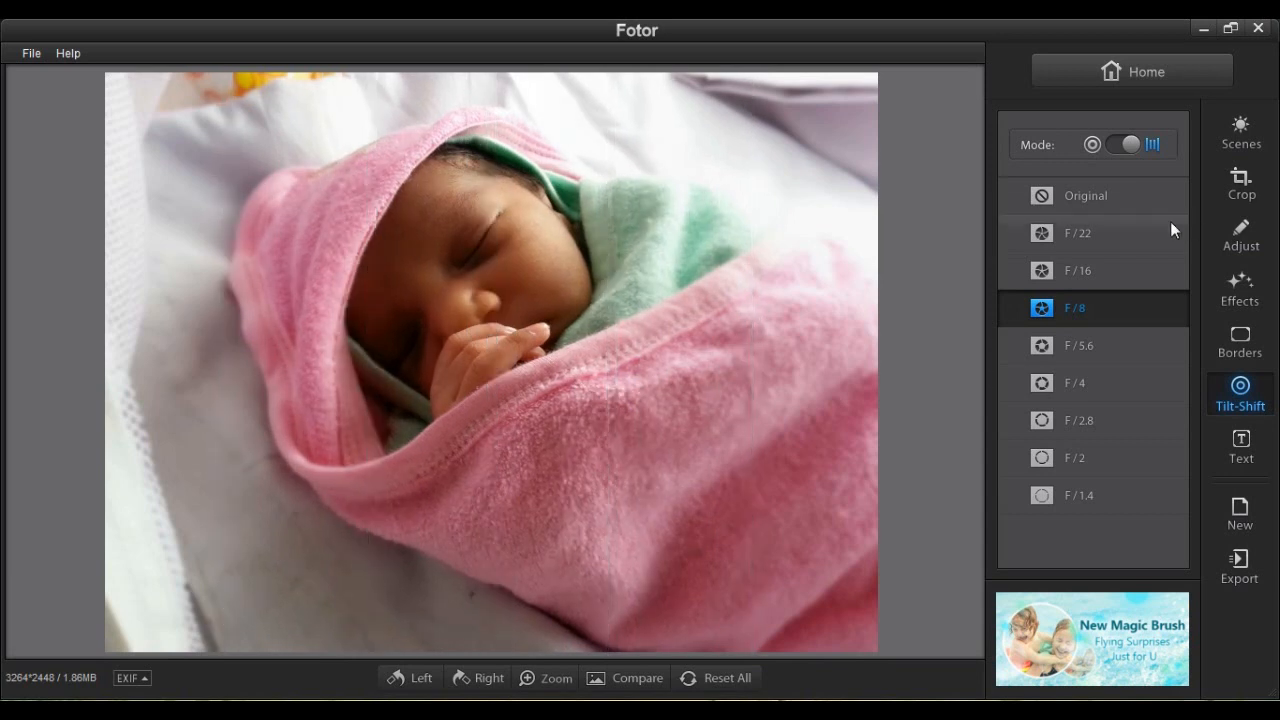
click(1118, 144)
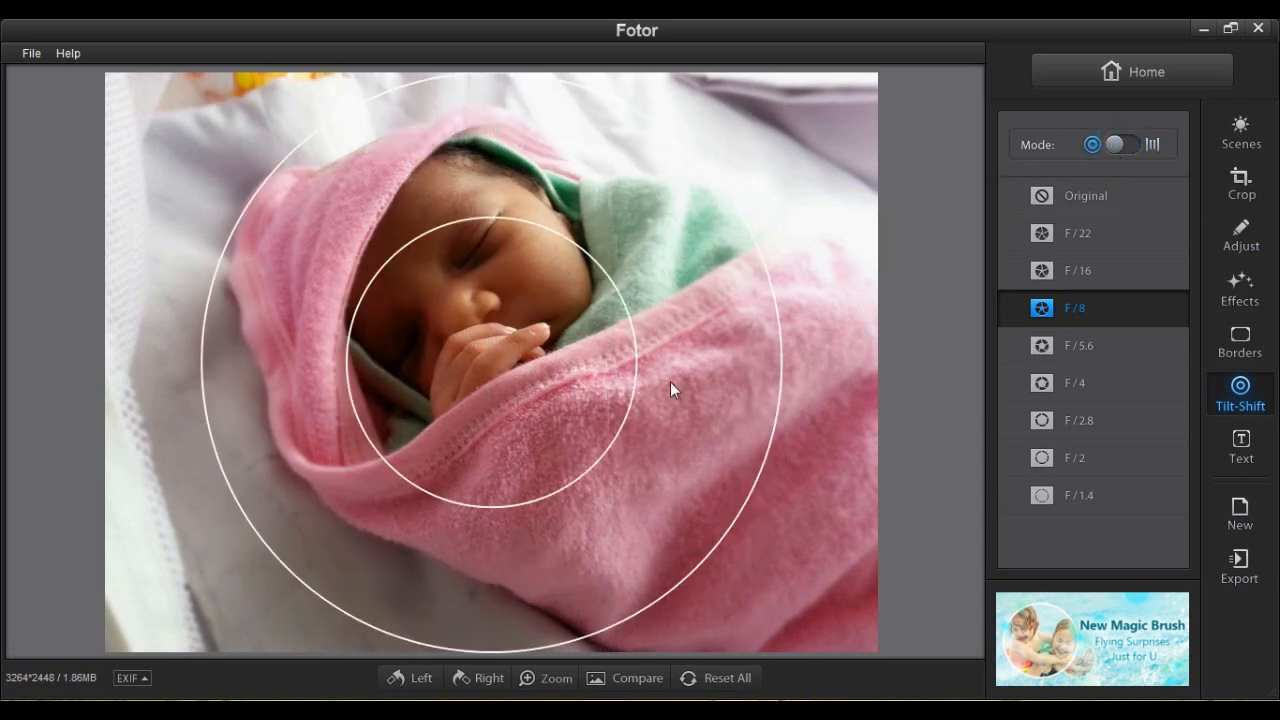
drag(585, 369, 559, 290)
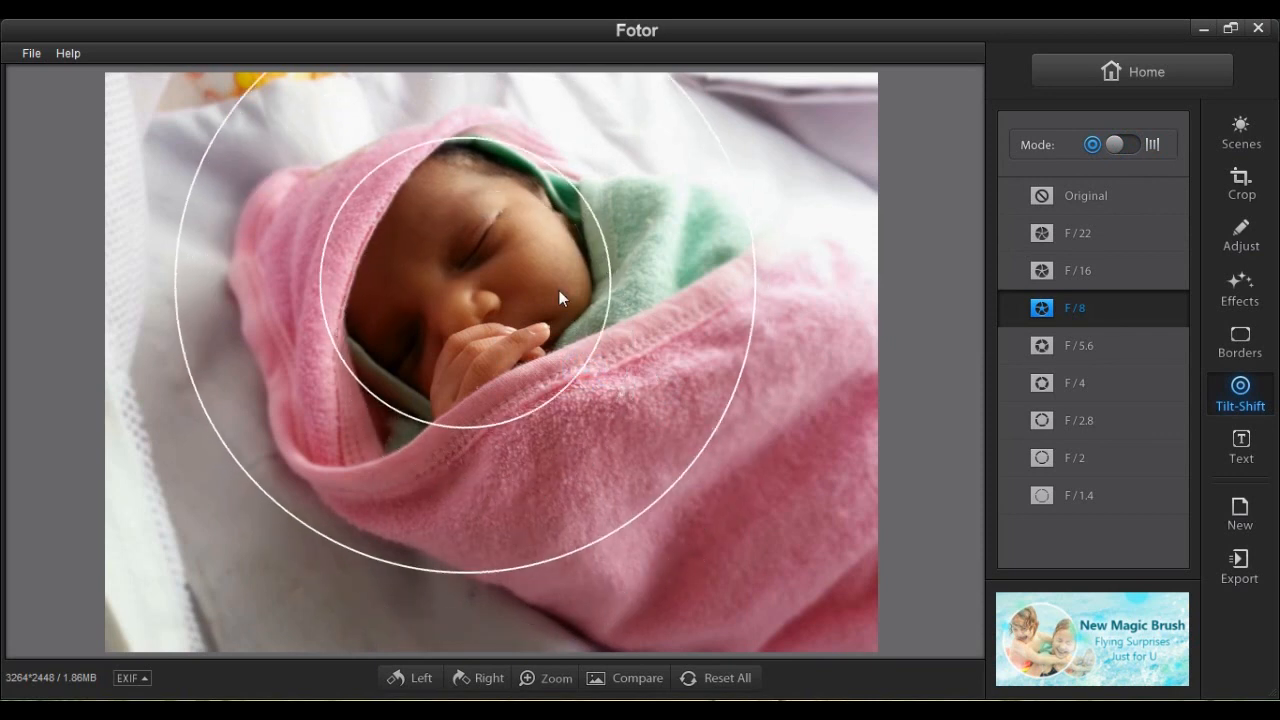
Add a text box reading 'Jonathan' over the baby's hand.
click(1241, 455)
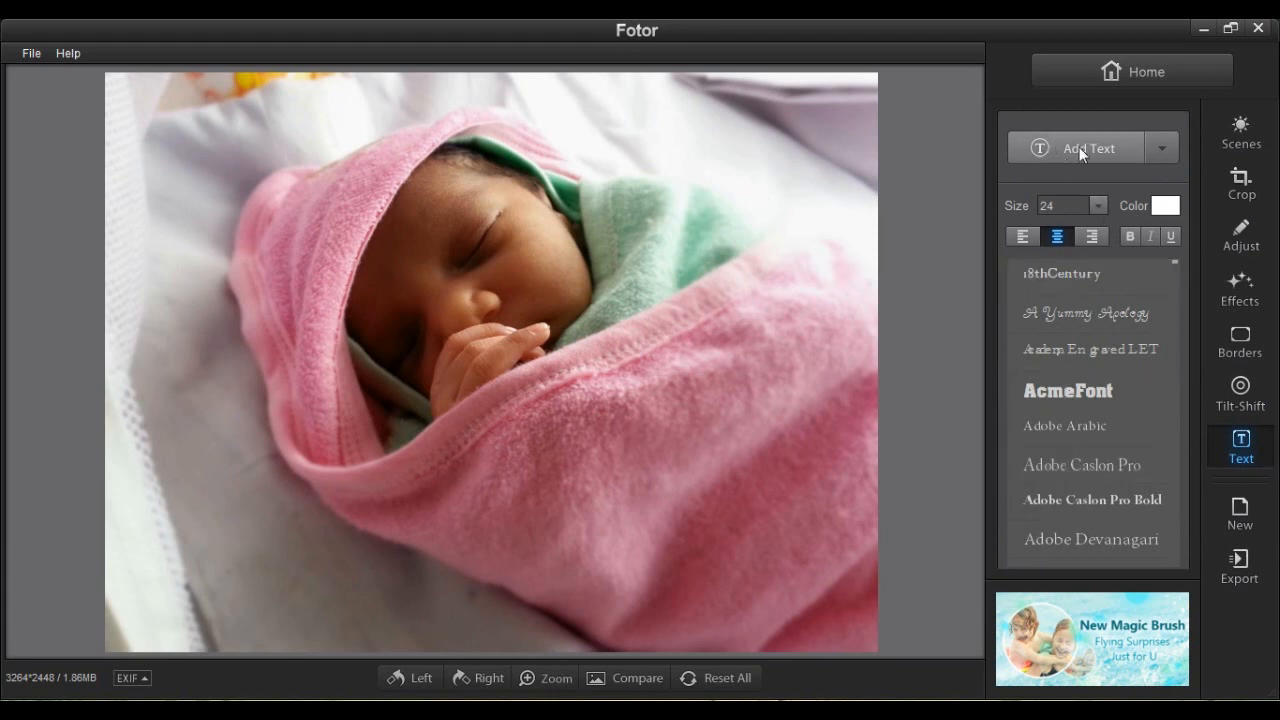
click(1079, 147)
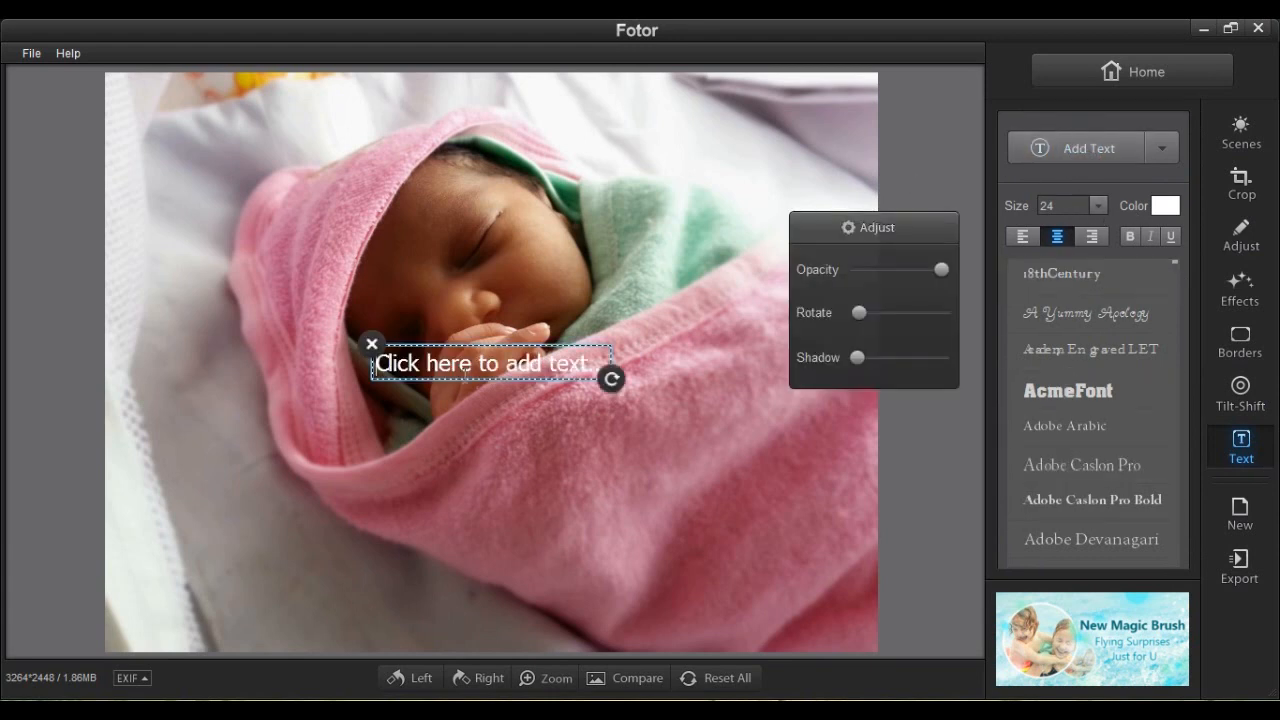
click(589, 363)
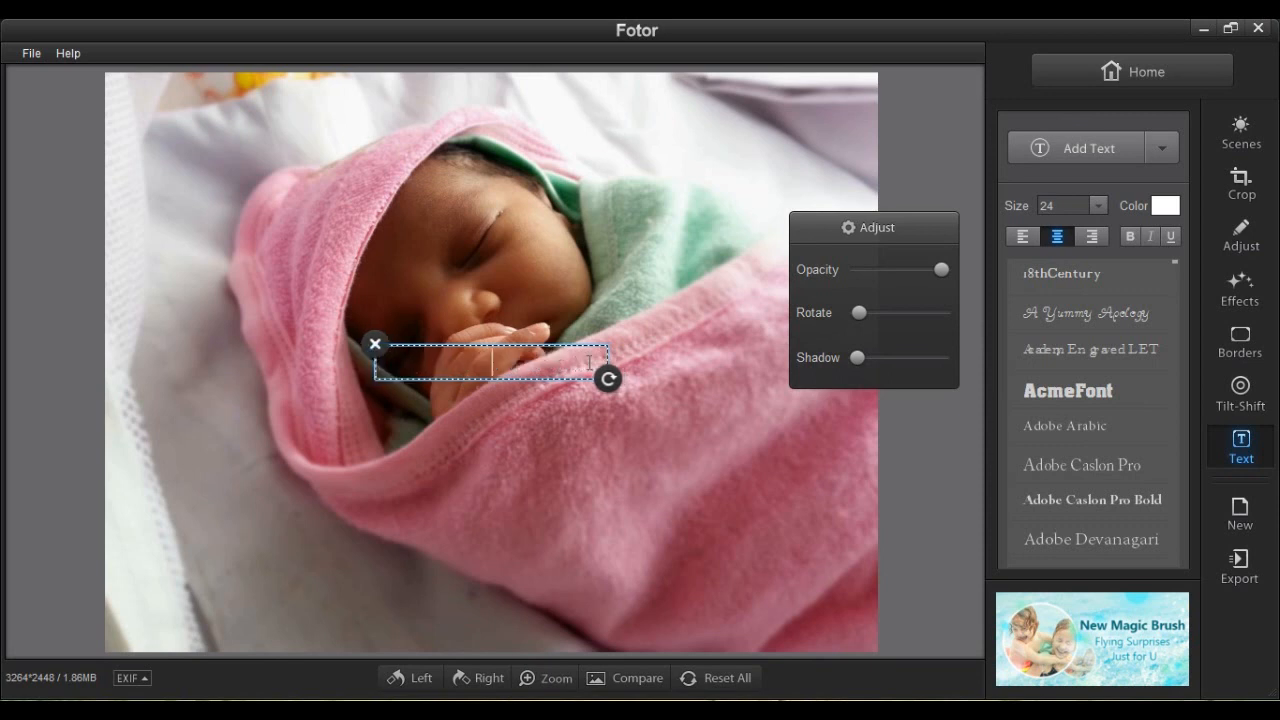
text(Jonathan)
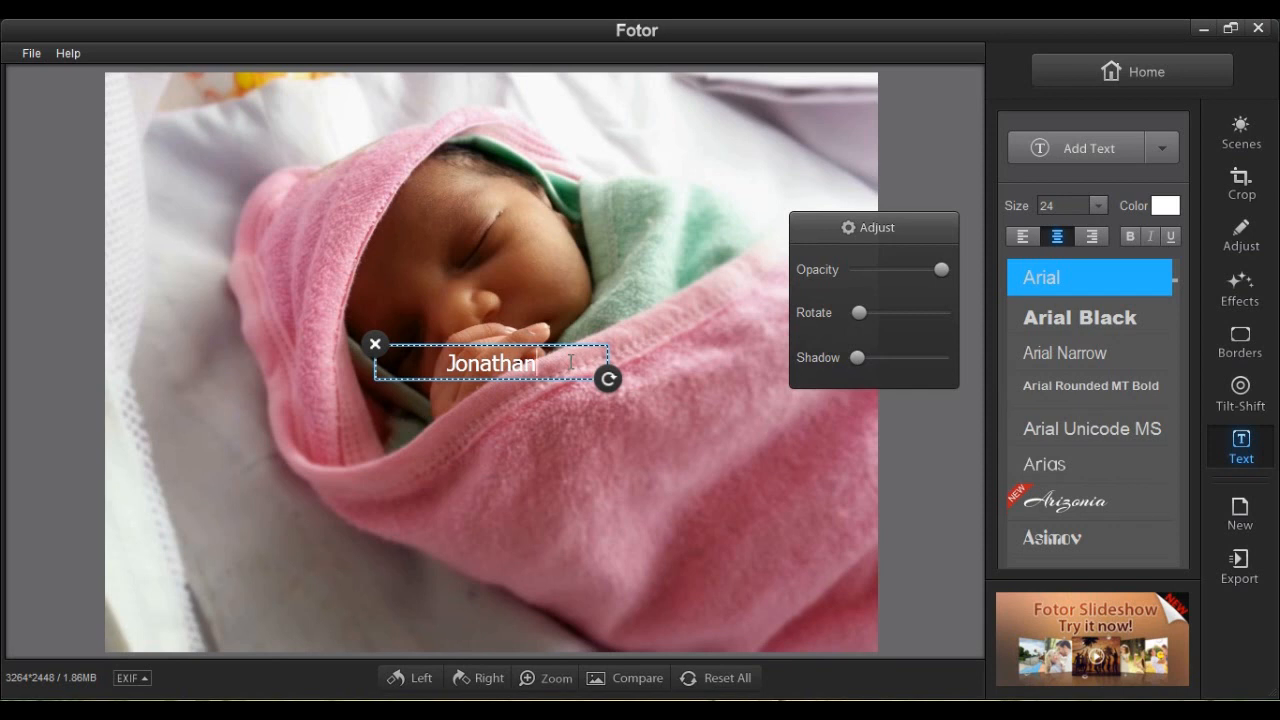
Tilt the Jonathan caption slightly.
click(651, 279)
click(496, 358)
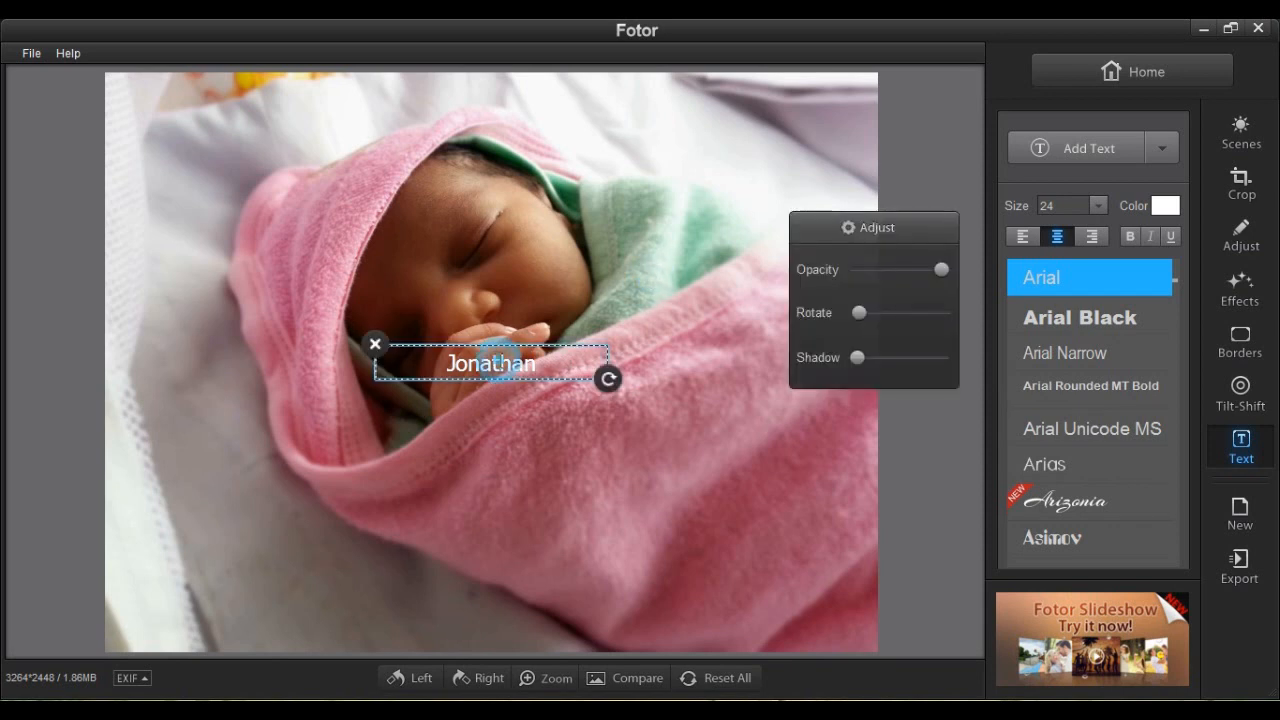
click(610, 380)
drag(620, 390, 647, 381)
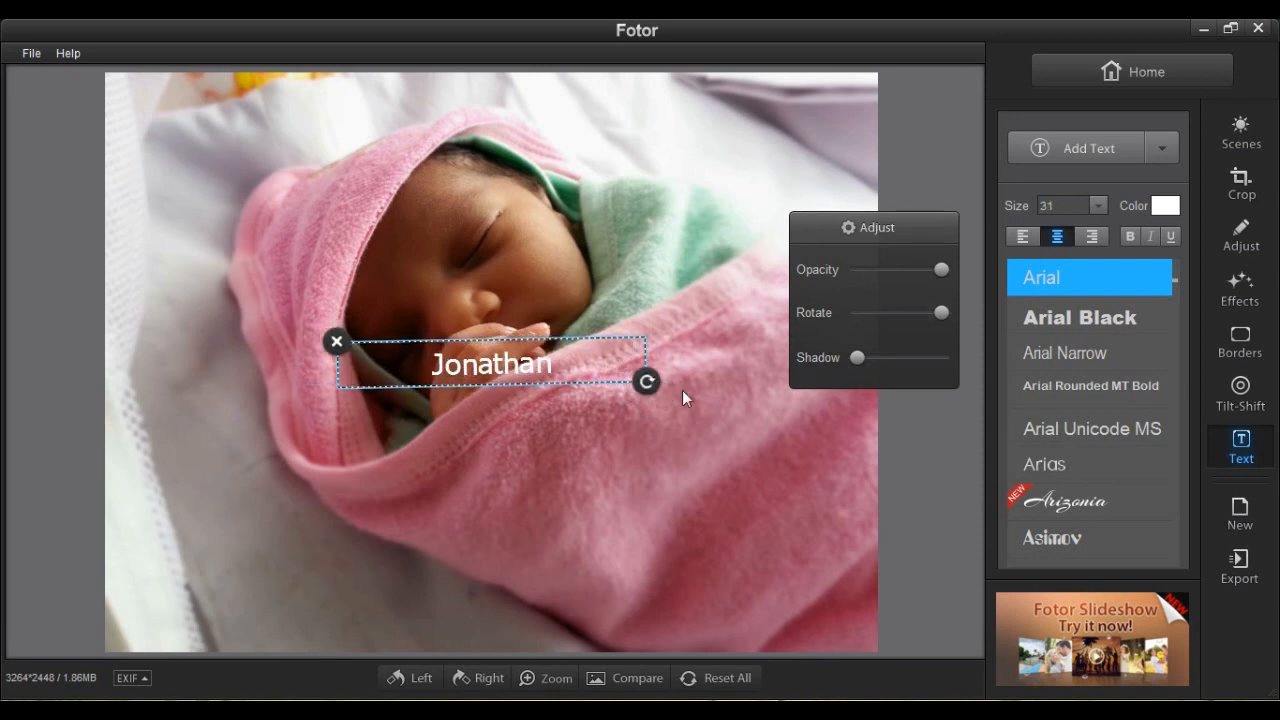
Set the Jonathan caption to size 48 in the bold italic HarvestItal font.
click(1098, 206)
drag(1105, 239, 1094, 252)
click(1089, 259)
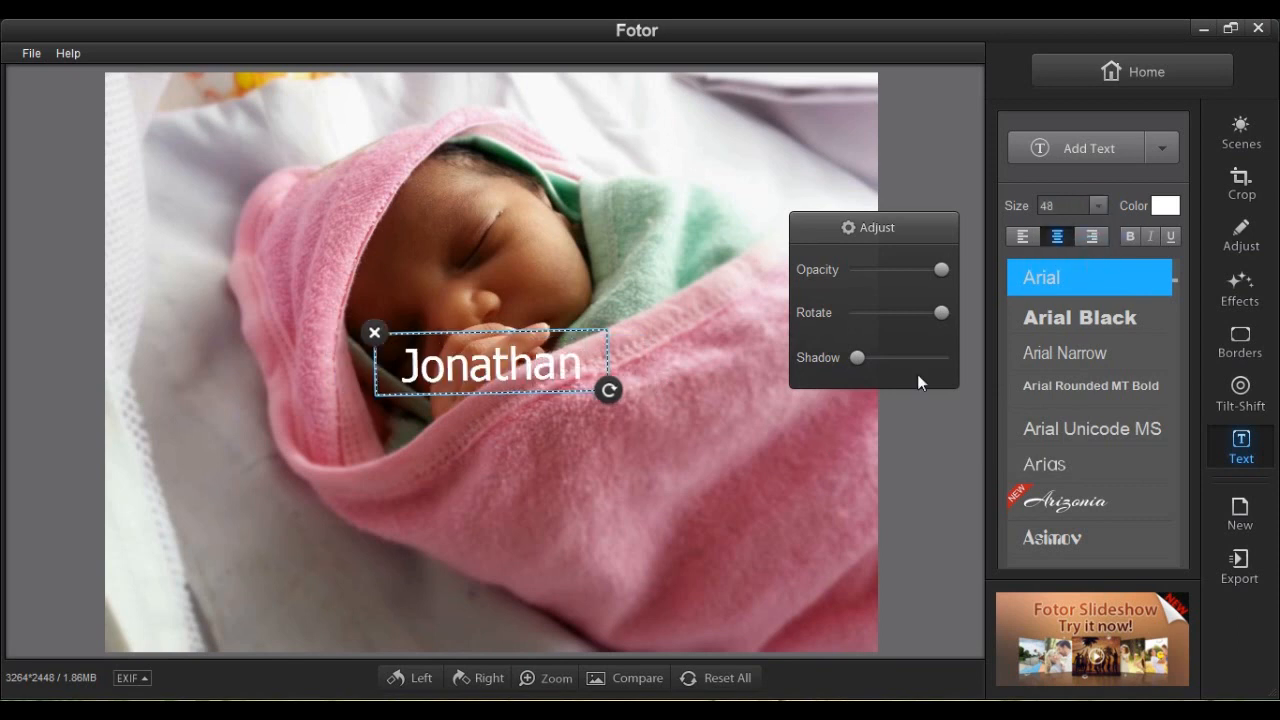
scroll(1179, 296, down, 2)
scroll(1180, 350, down, 20)
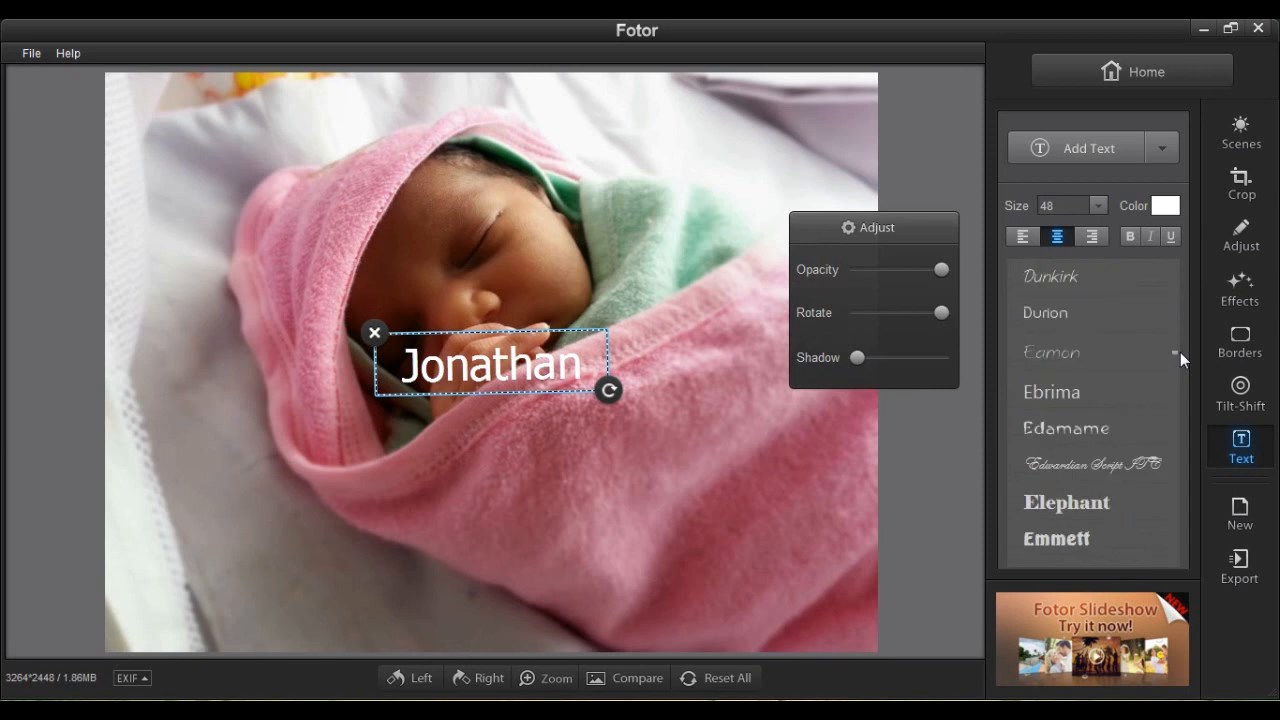
scroll(1181, 370, down, 15)
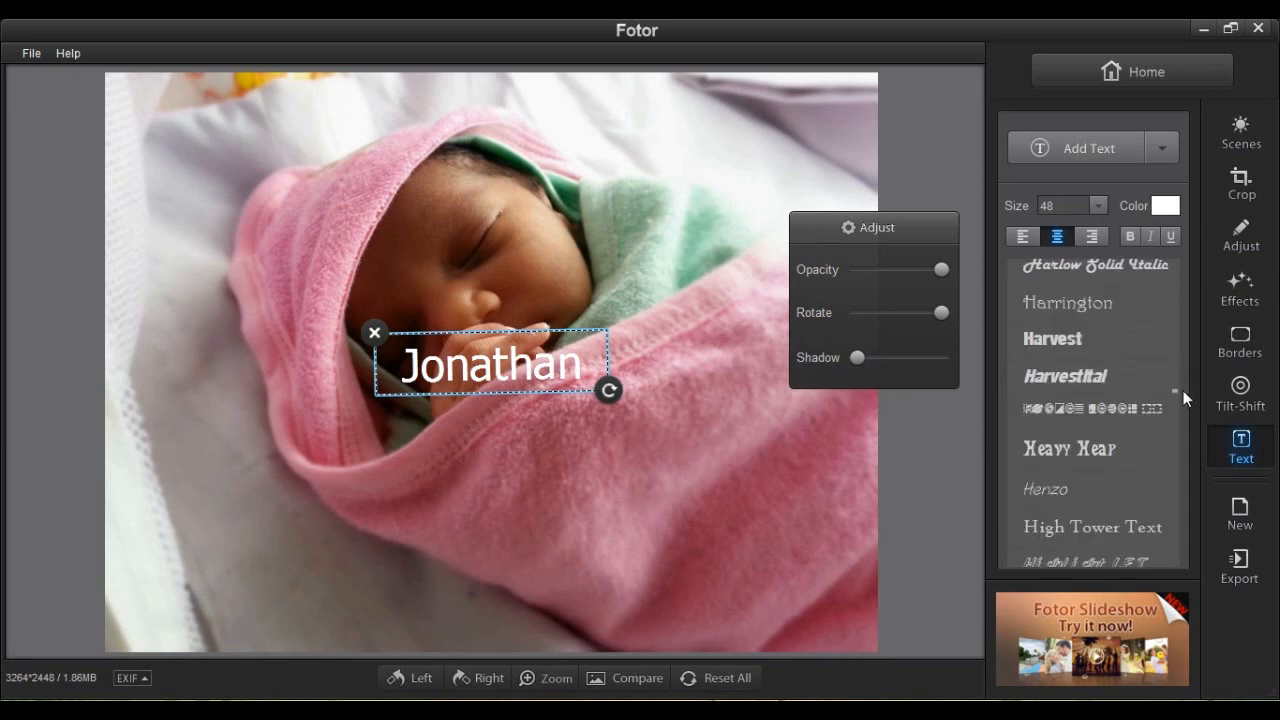
click(1114, 340)
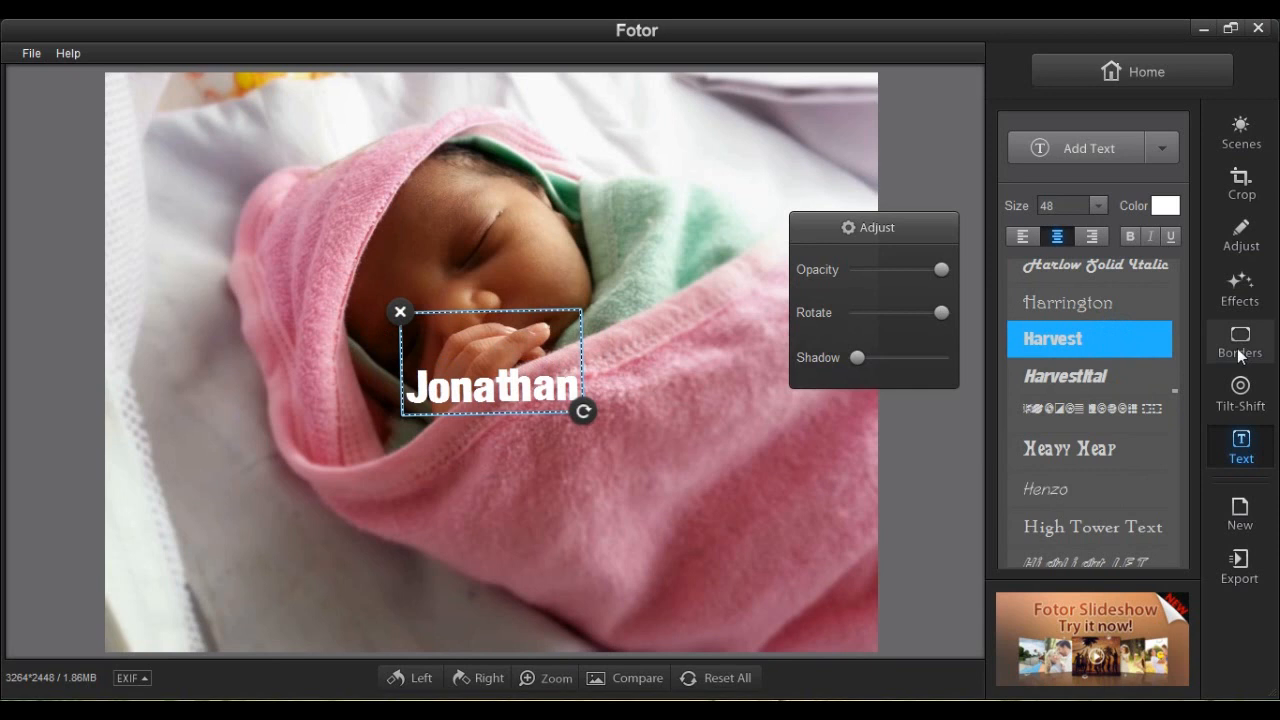
click(1114, 375)
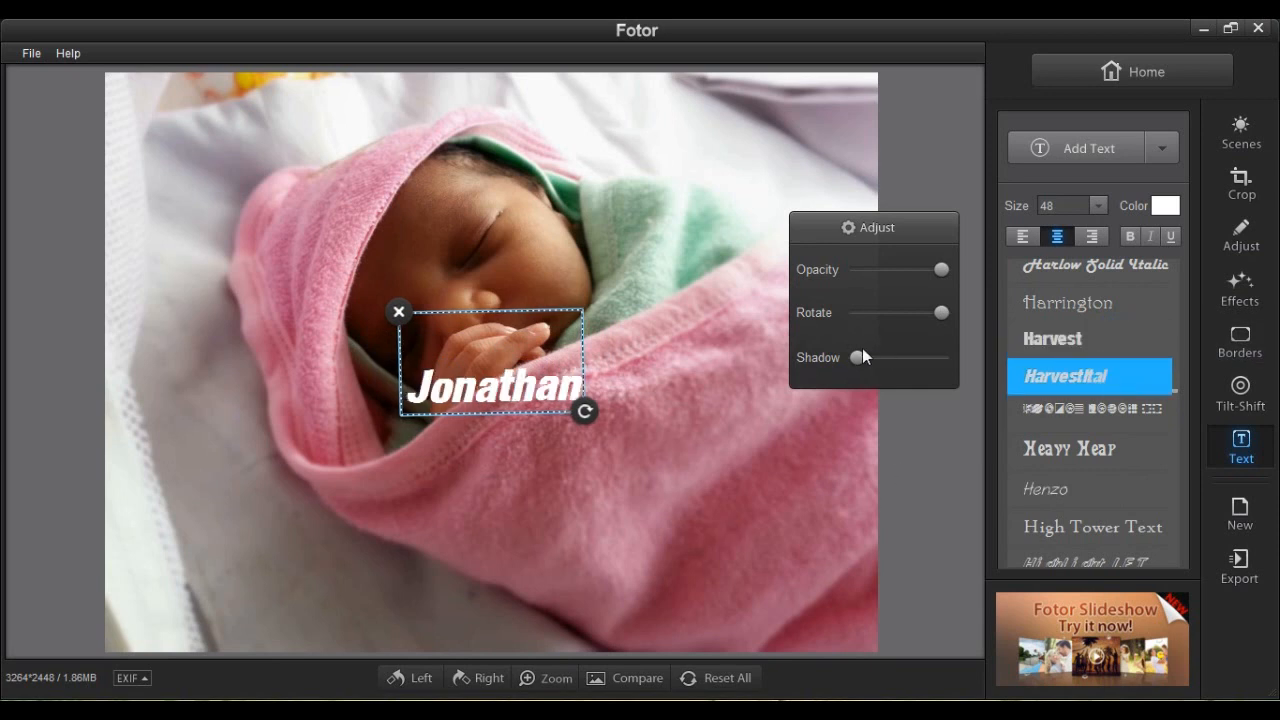
Recolour the Jonathan caption from white to dark teal.
click(1173, 205)
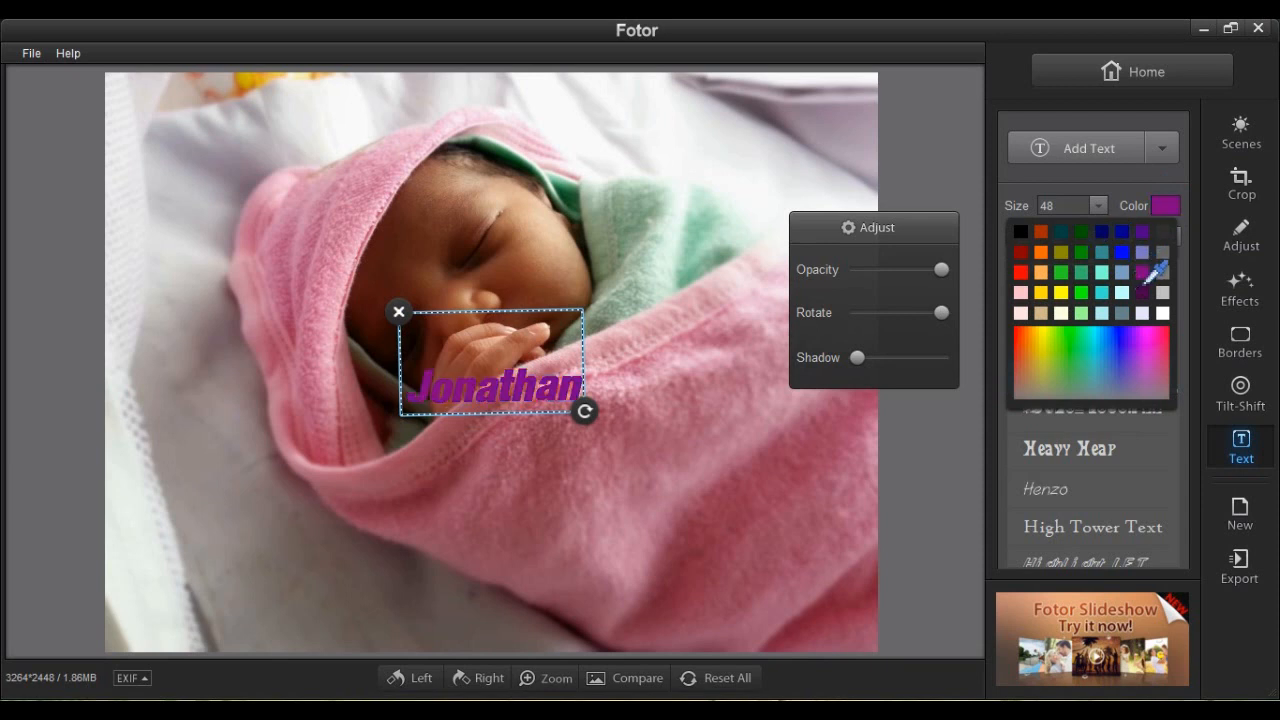
click(1066, 236)
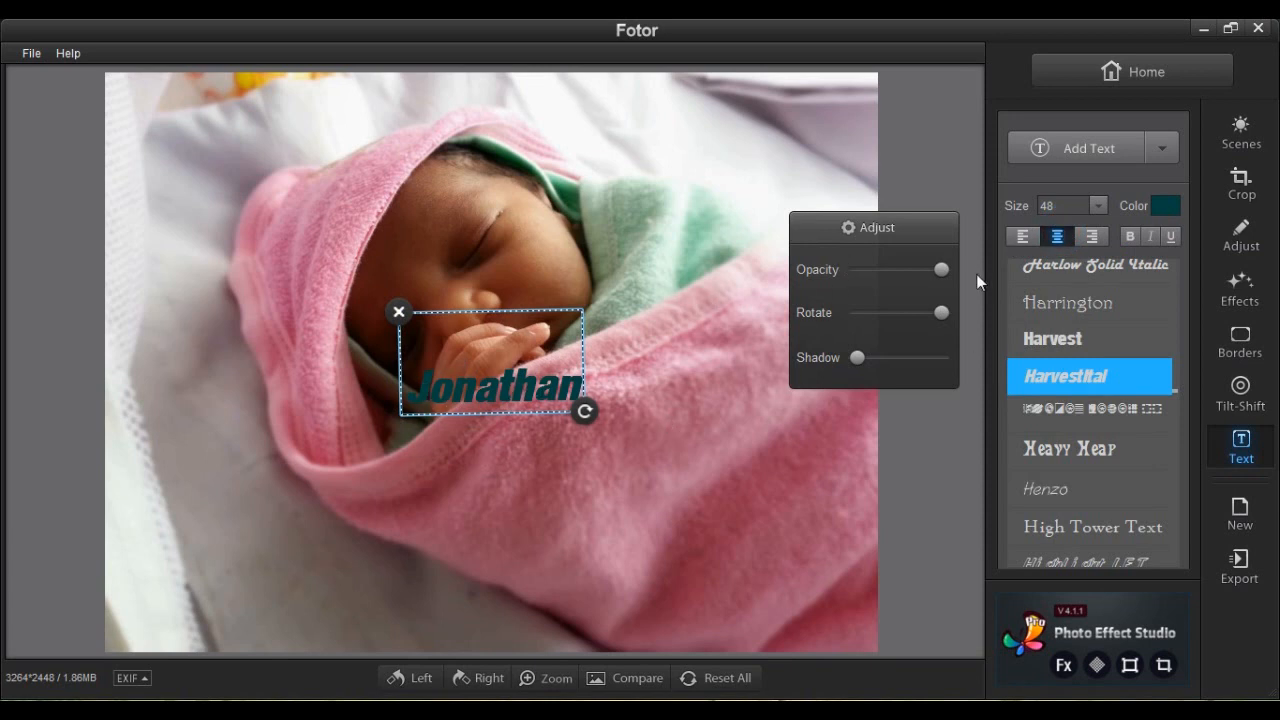
Set the caption's opacity to about 61% and rotation to 344, leaving it without shadow.
drag(942, 270, 901, 271)
drag(940, 316, 940, 316)
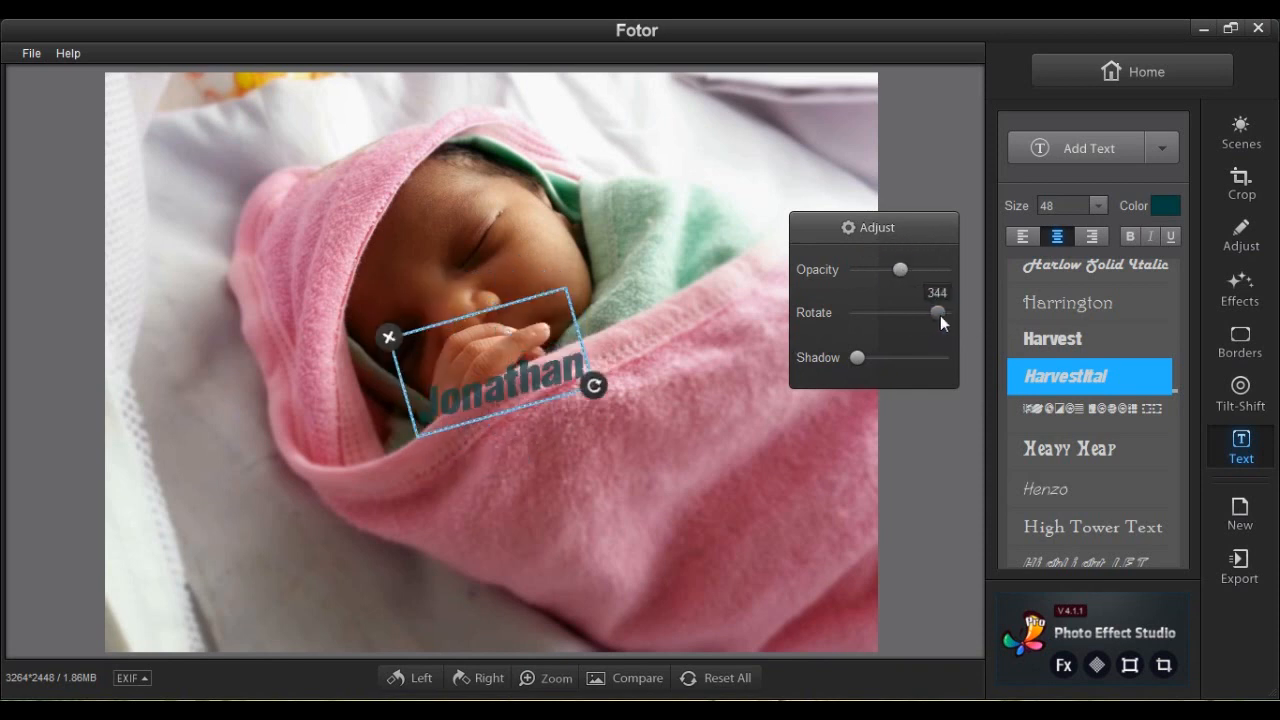
drag(857, 357, 930, 367)
drag(844, 358, 845, 360)
Move the Jonathan caption to the photo's upper-left and enlarge it to size 75.
click(546, 255)
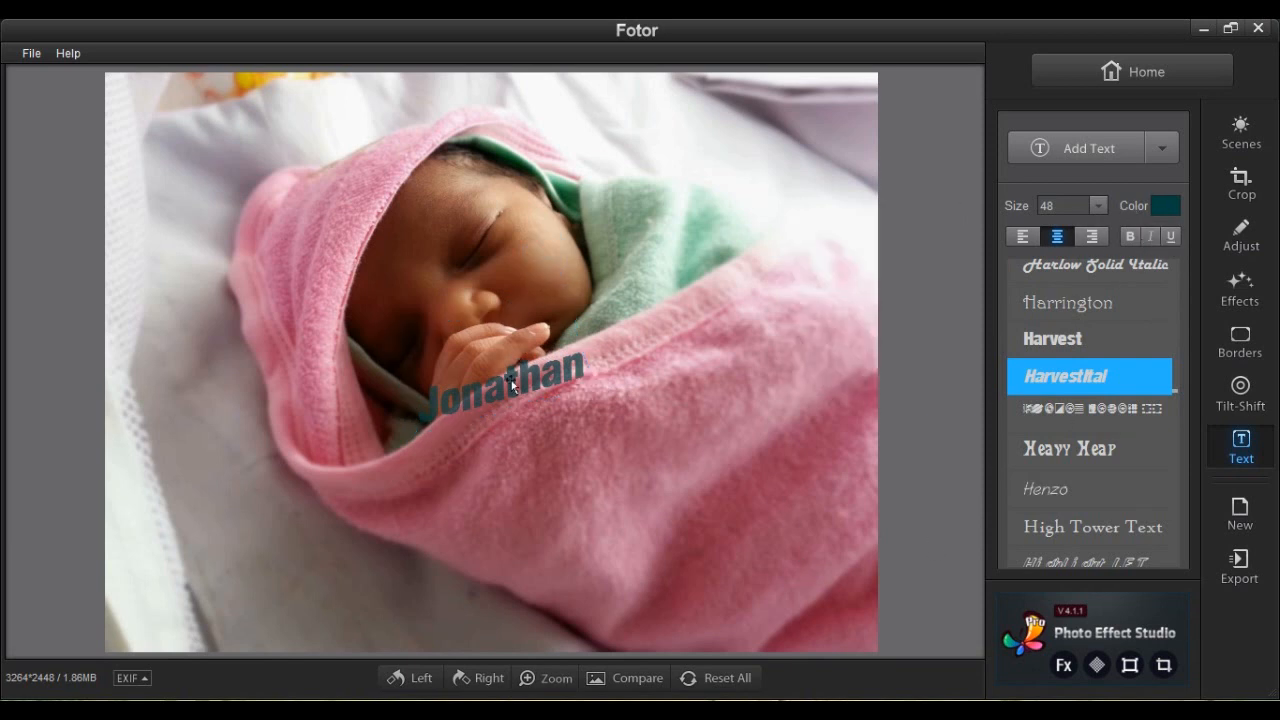
drag(440, 374, 262, 217)
drag(355, 228, 410, 228)
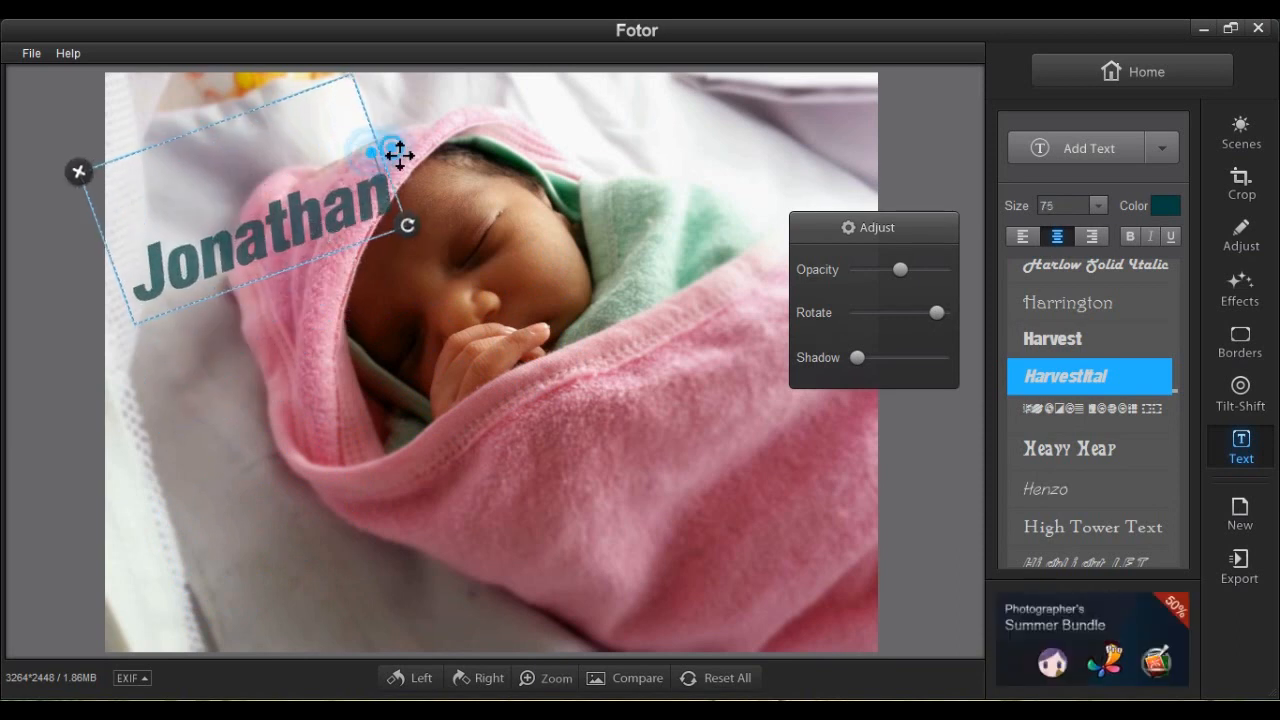
click(473, 141)
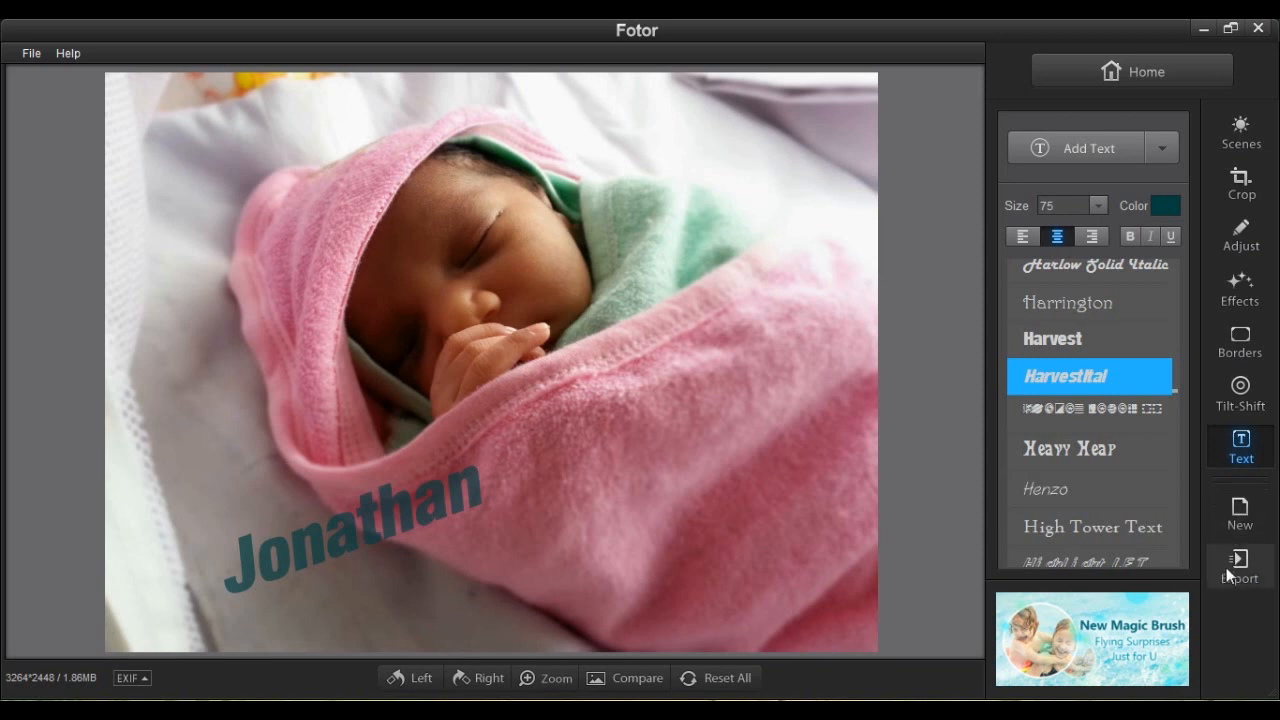
click(1226, 567)
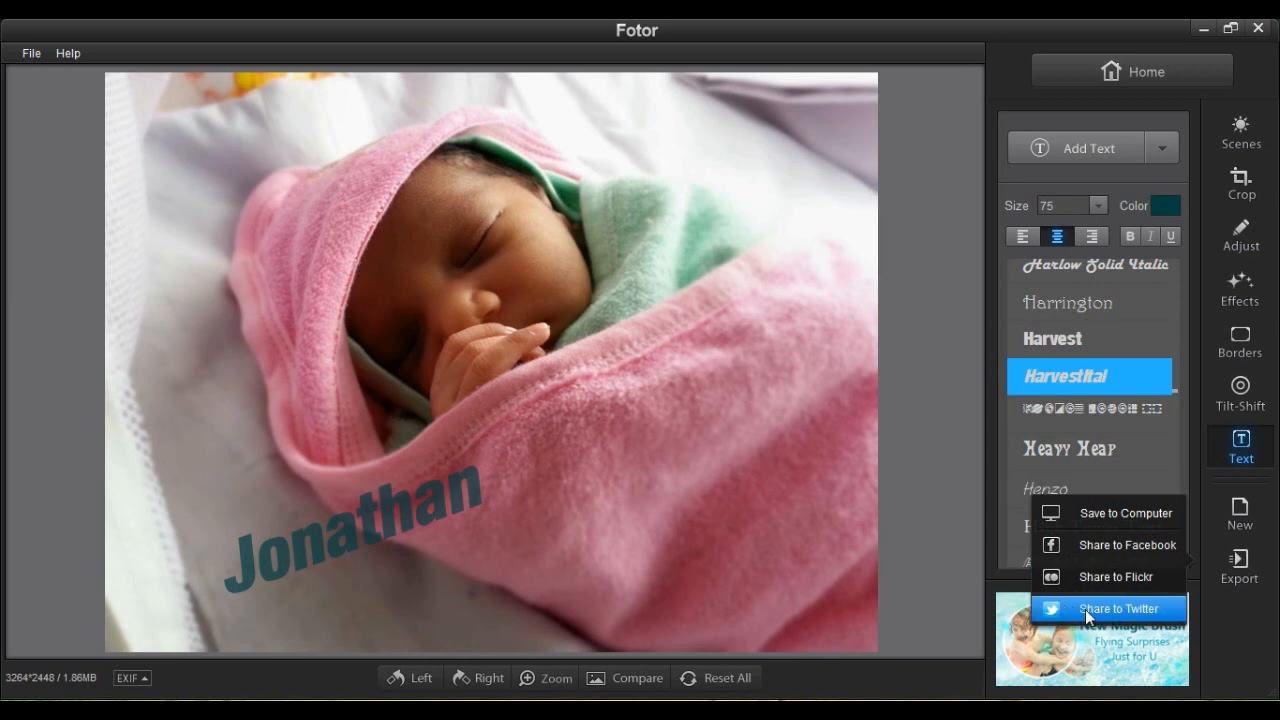
click(1112, 508)
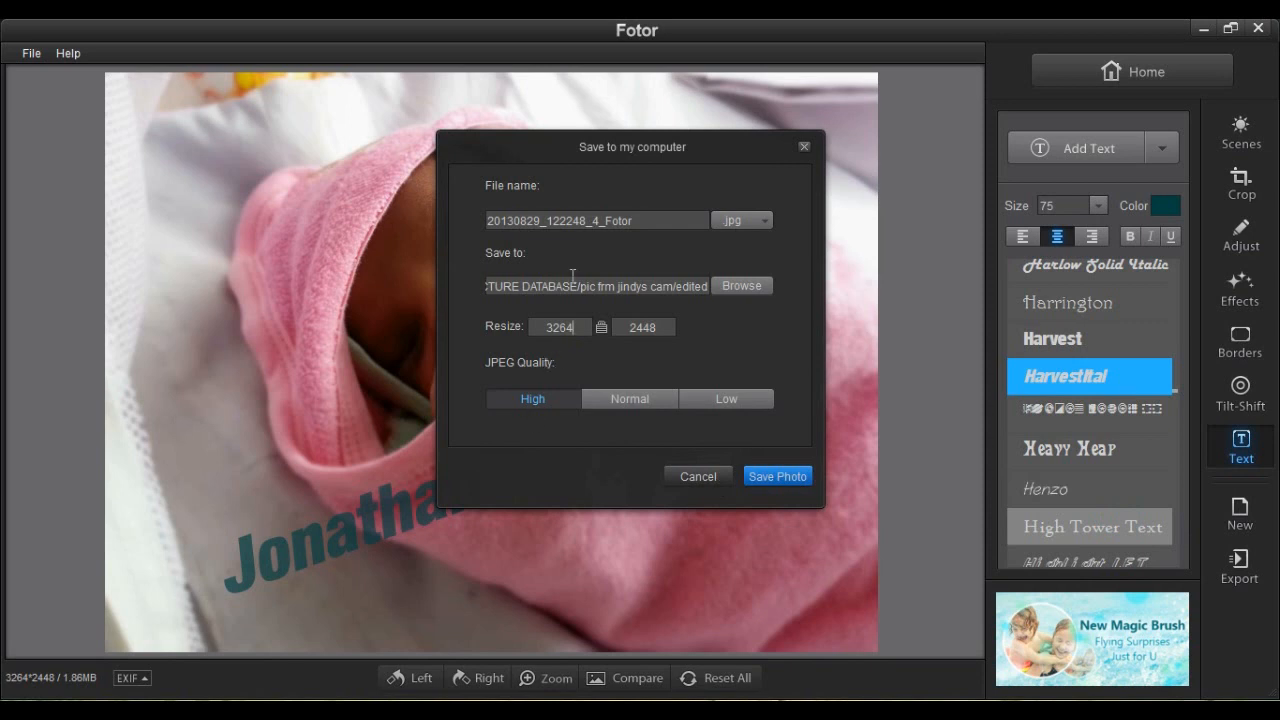
drag(645, 220, 477, 224)
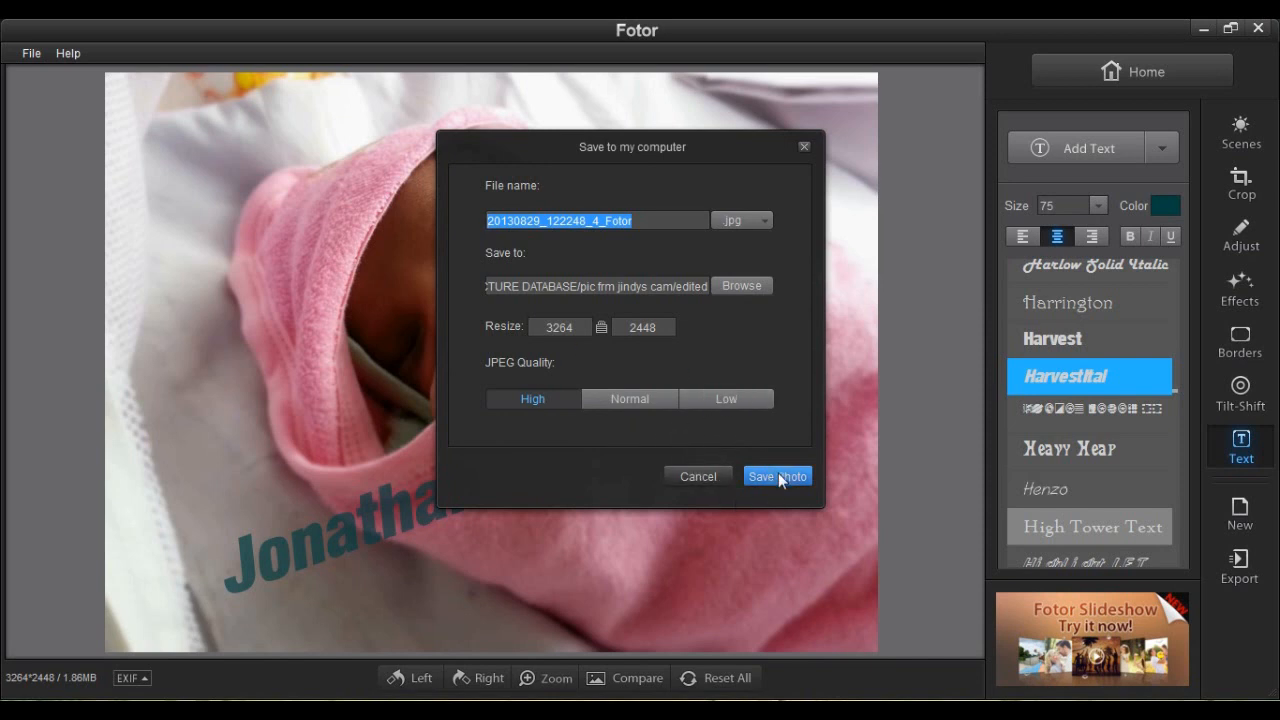
click(690, 477)
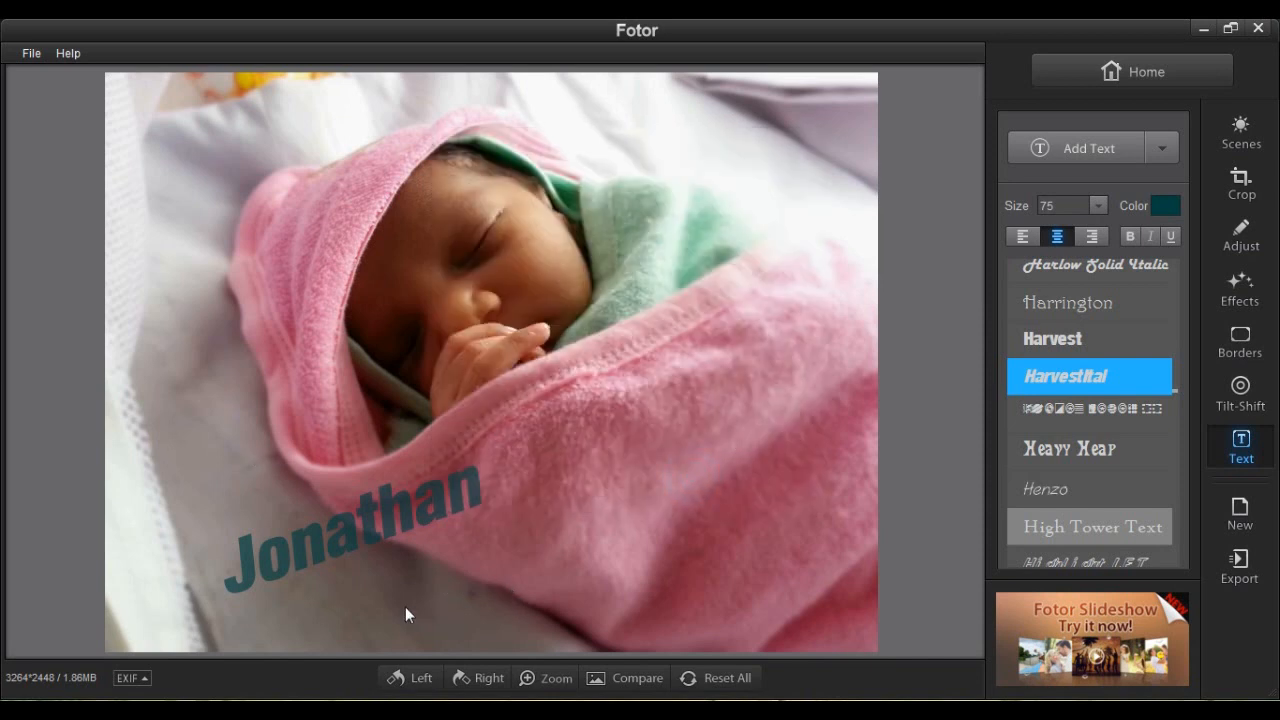
click(397, 680)
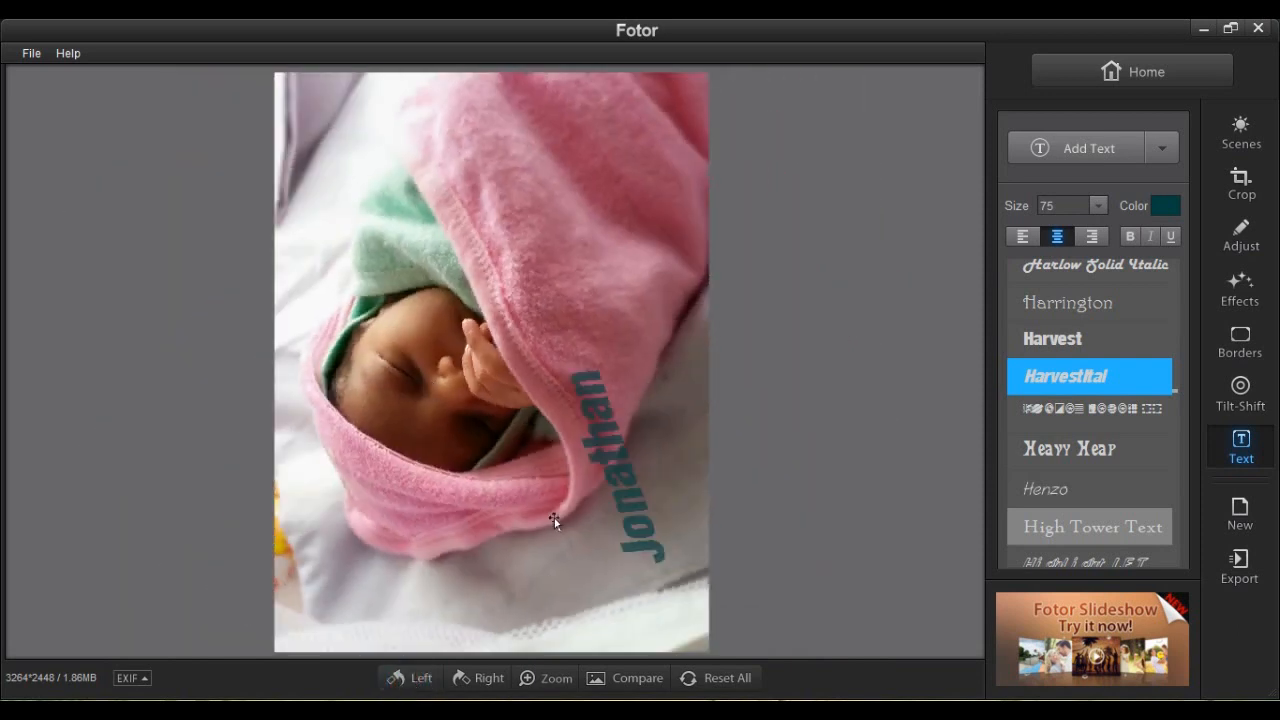
click(478, 680)
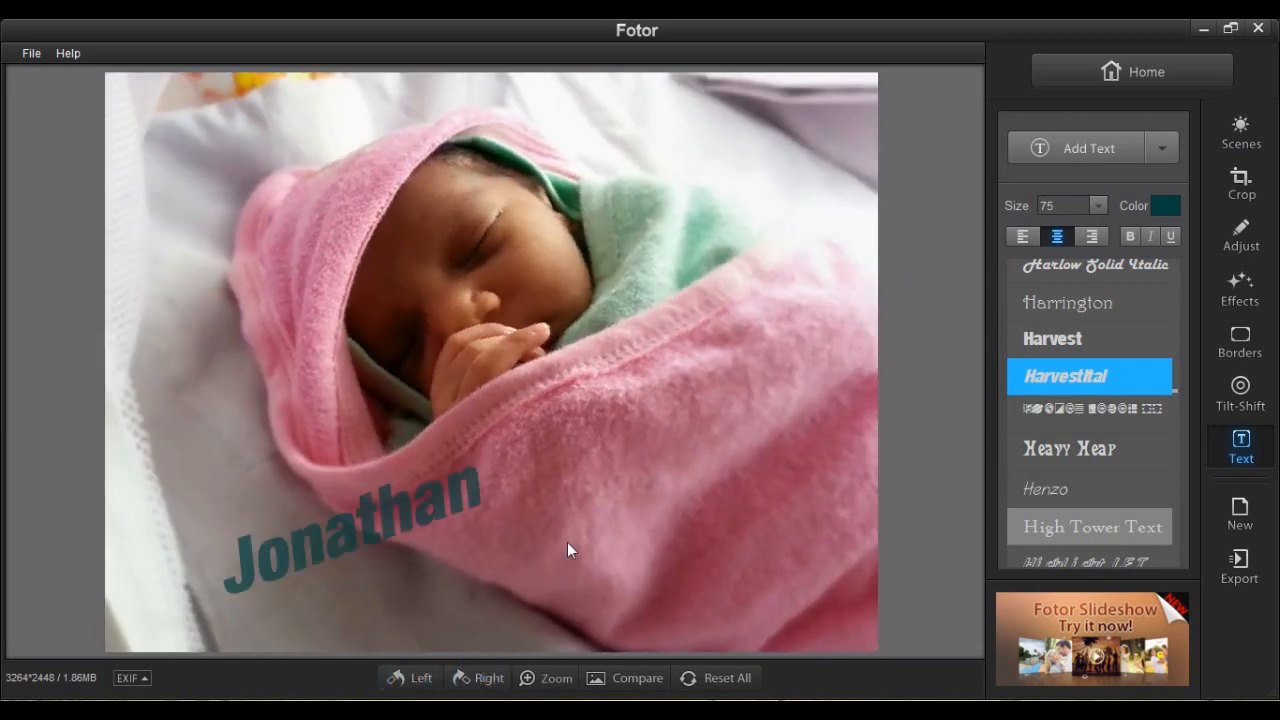
click(545, 679)
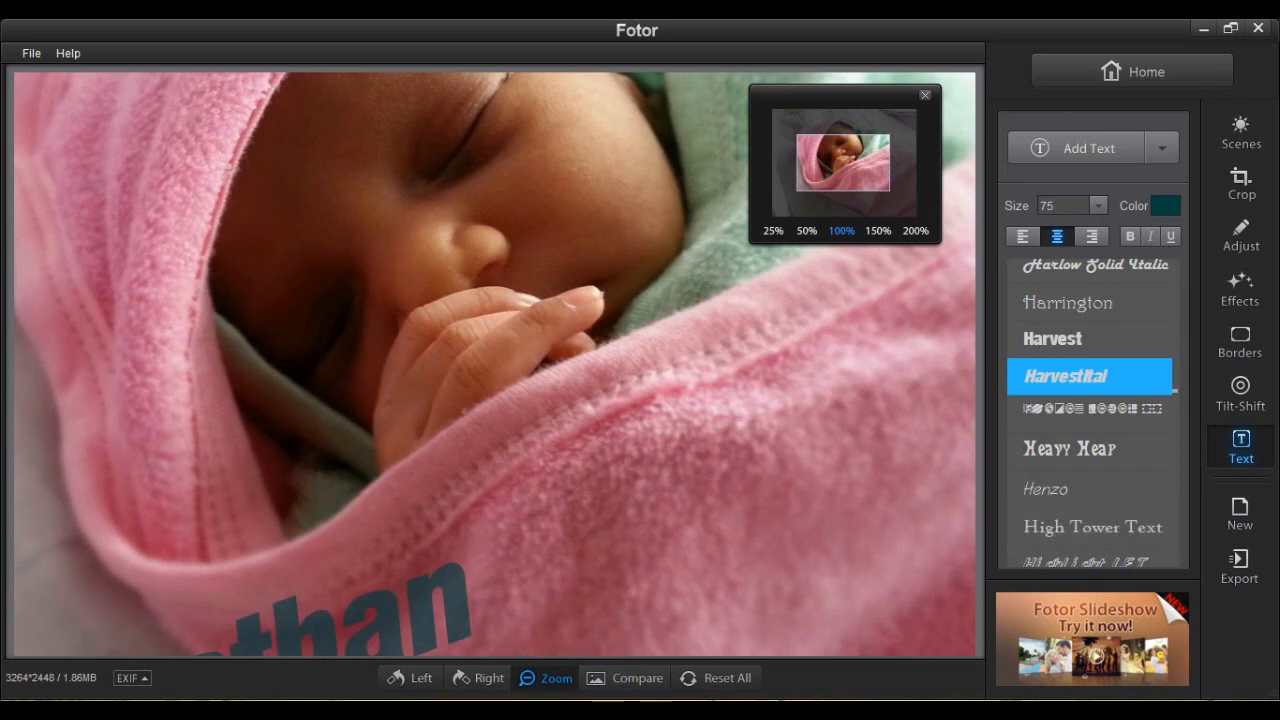
click(718, 679)
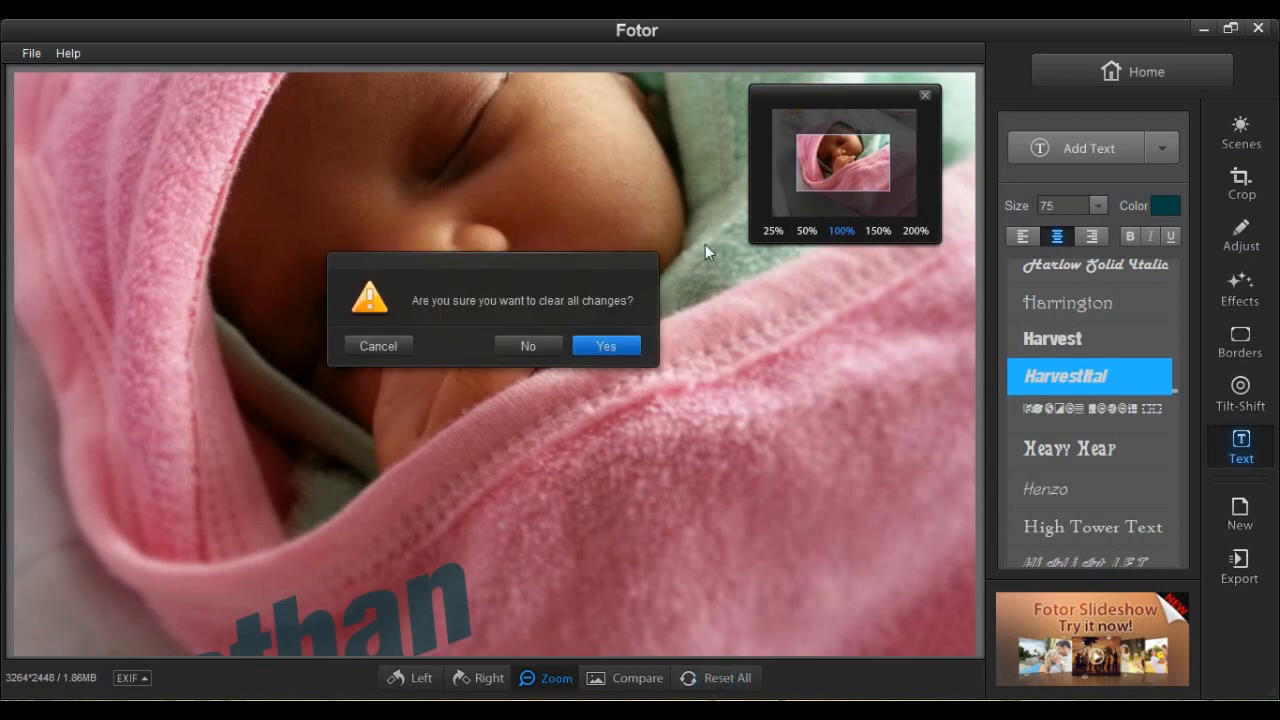
click(530, 345)
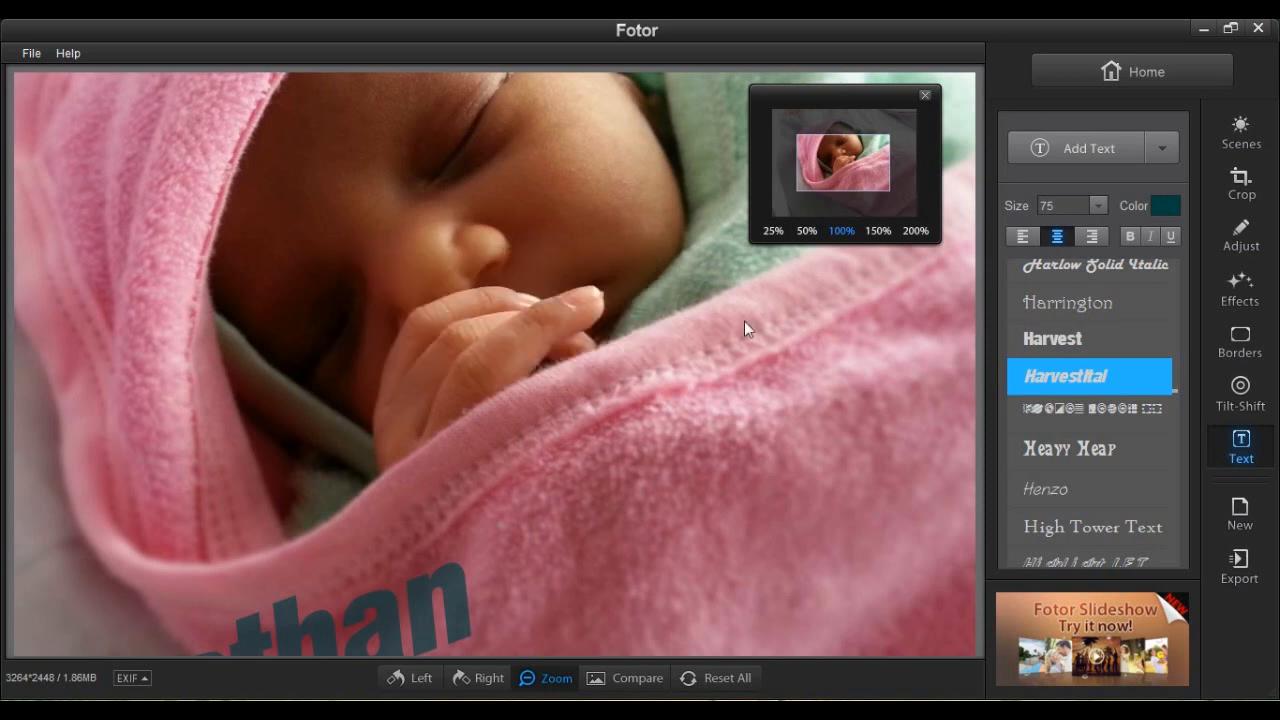
click(925, 95)
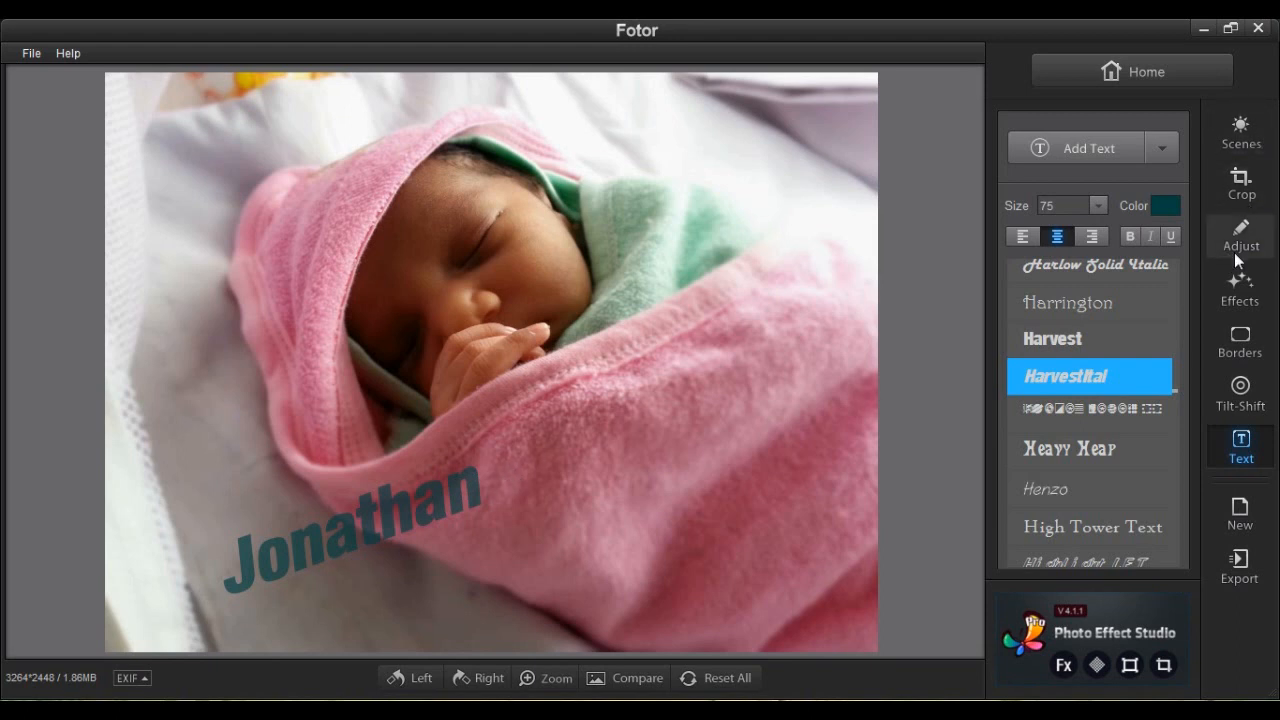
Preview the Lomo Cool Summer effect at lower intensity, then revert it.
click(1237, 290)
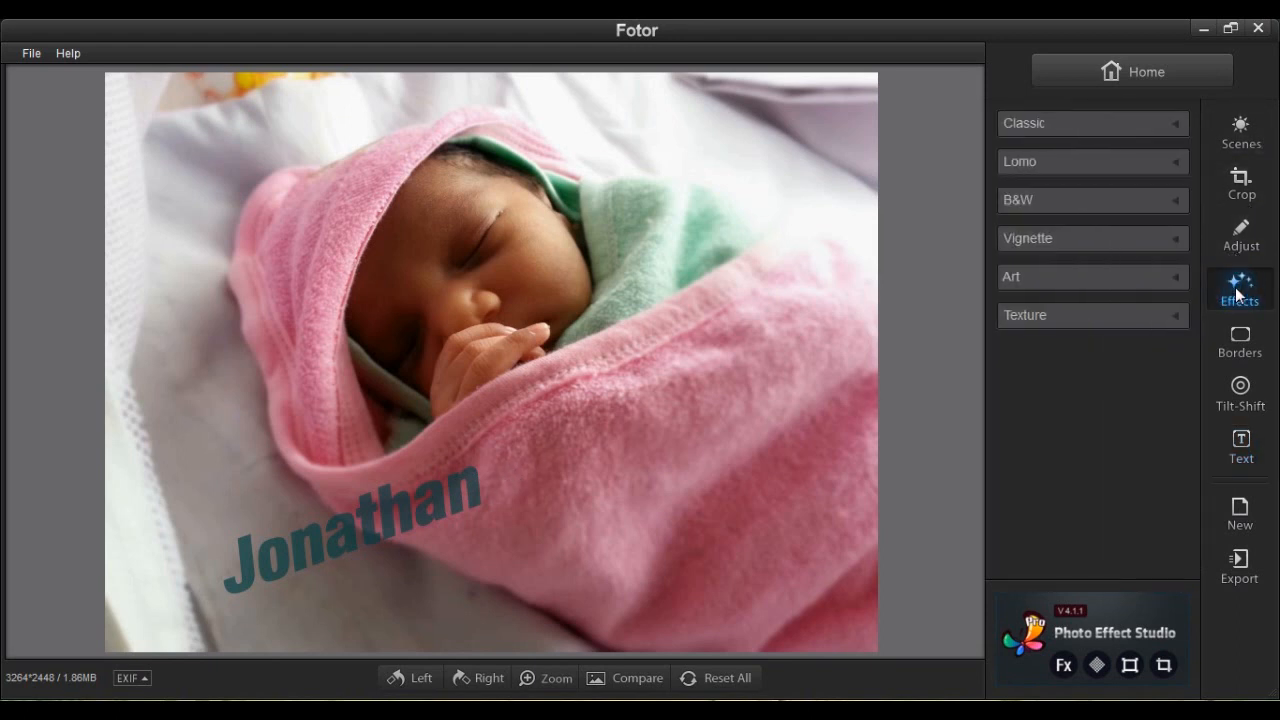
click(1110, 162)
click(1057, 283)
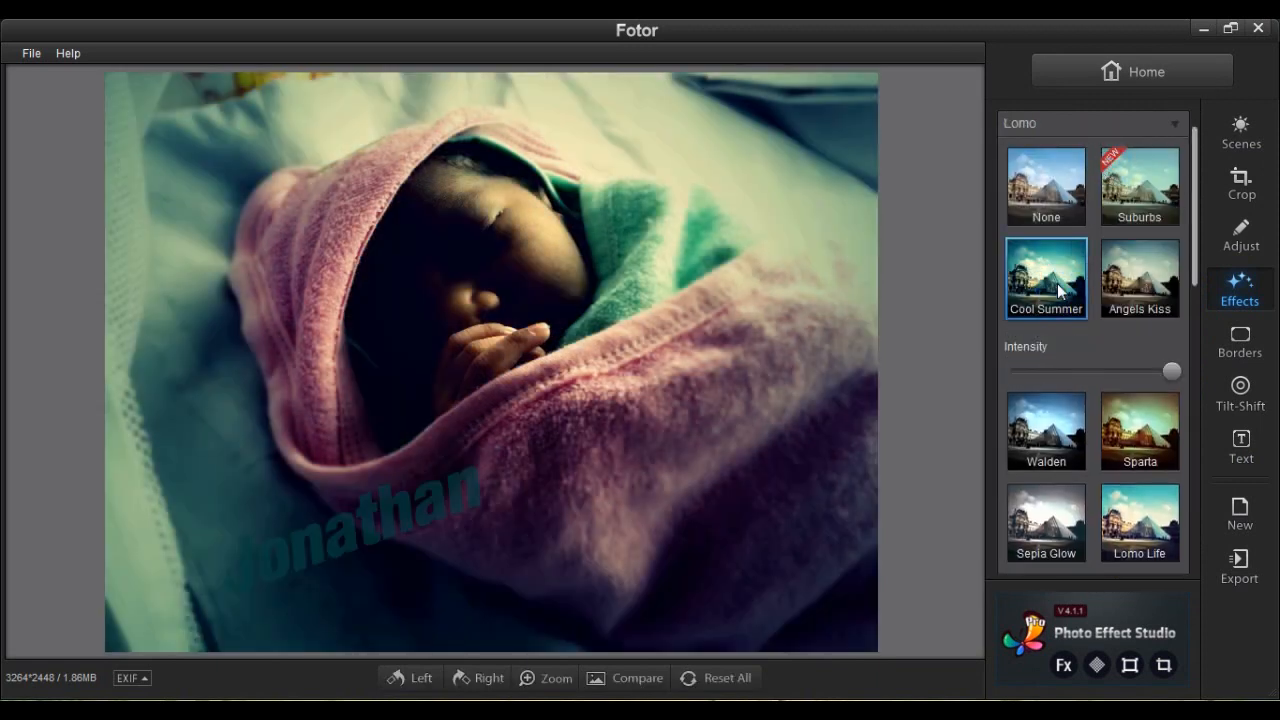
drag(1148, 372, 1090, 371)
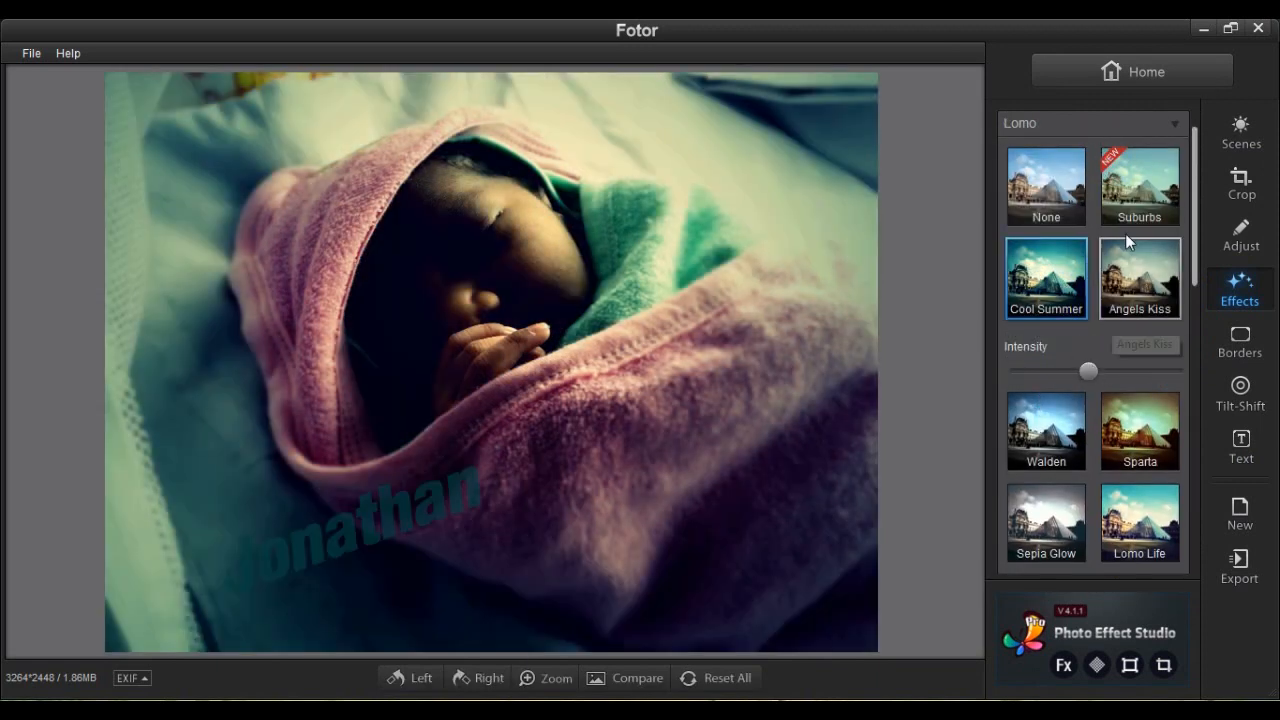
click(1110, 123)
Apply the Classic Dawn Light effect at intensity 62.
click(1100, 122)
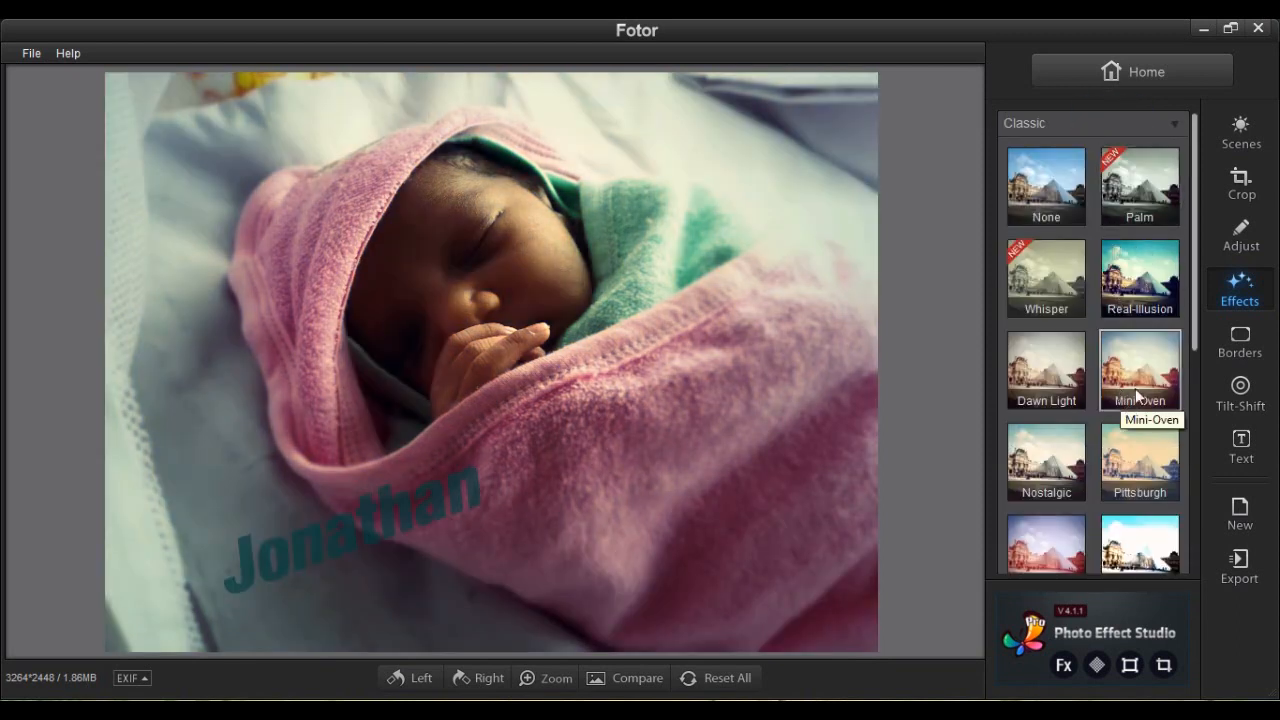
click(1043, 381)
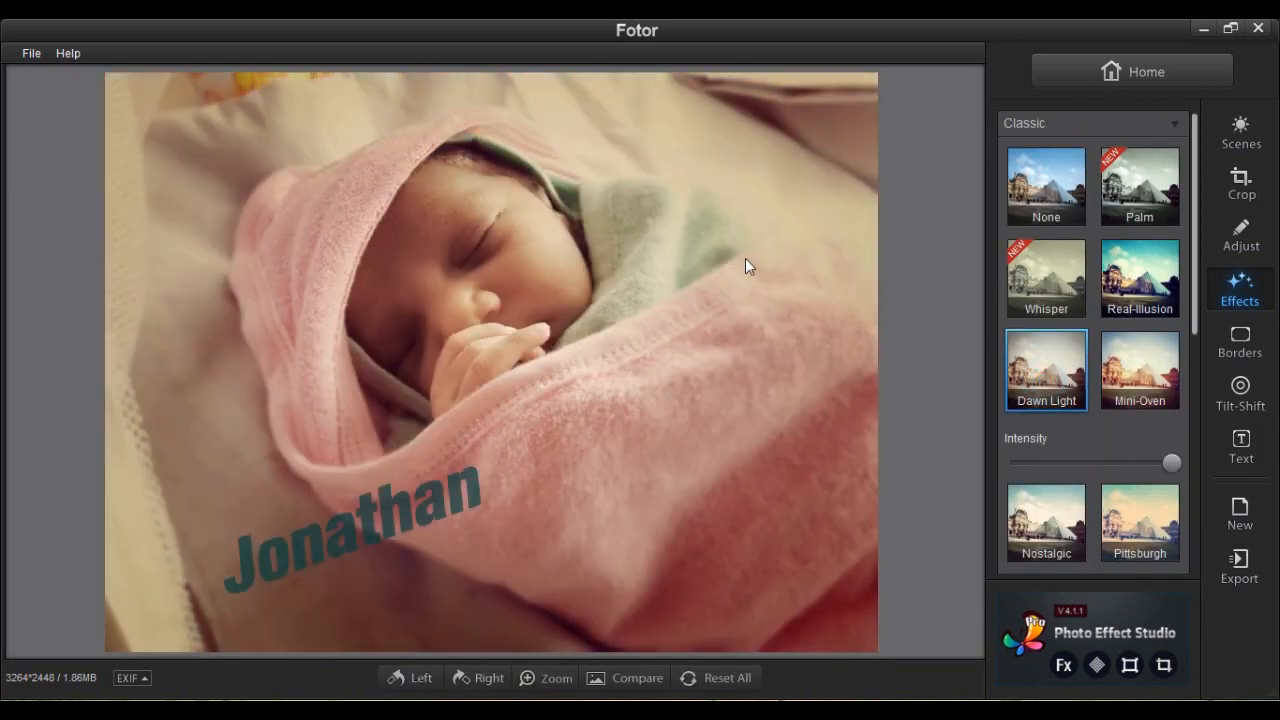
drag(1171, 463, 1114, 470)
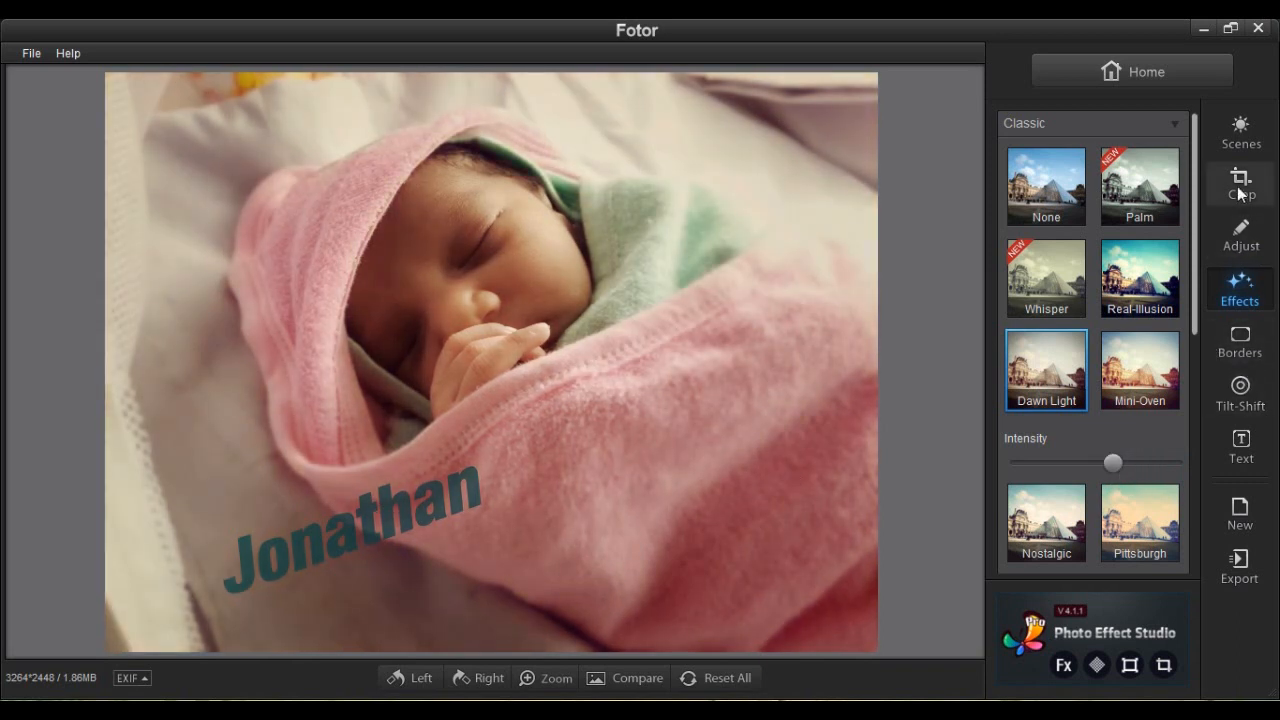
Raise the white balance temperature to about 19.
click(1241, 236)
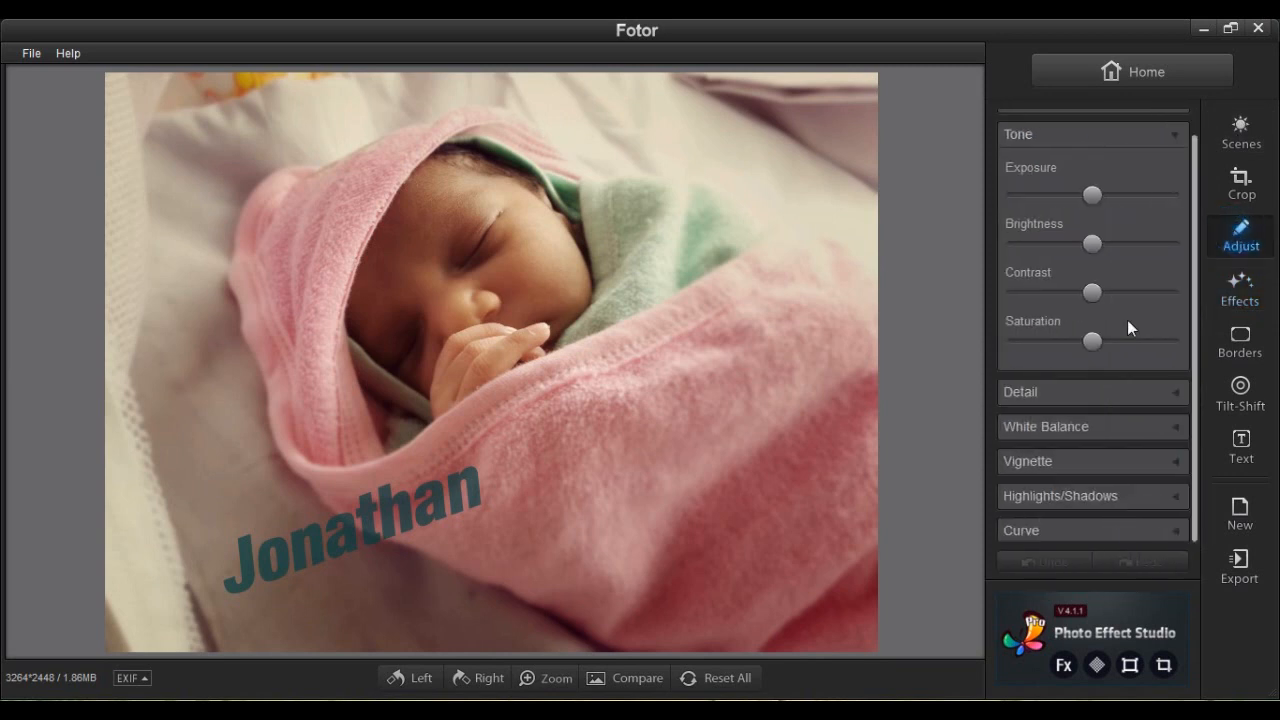
click(1130, 430)
mouse_move(1091, 370)
mouse_down()
mouse_move(1124, 378)
mouse_move(1108, 375)
mouse_up()
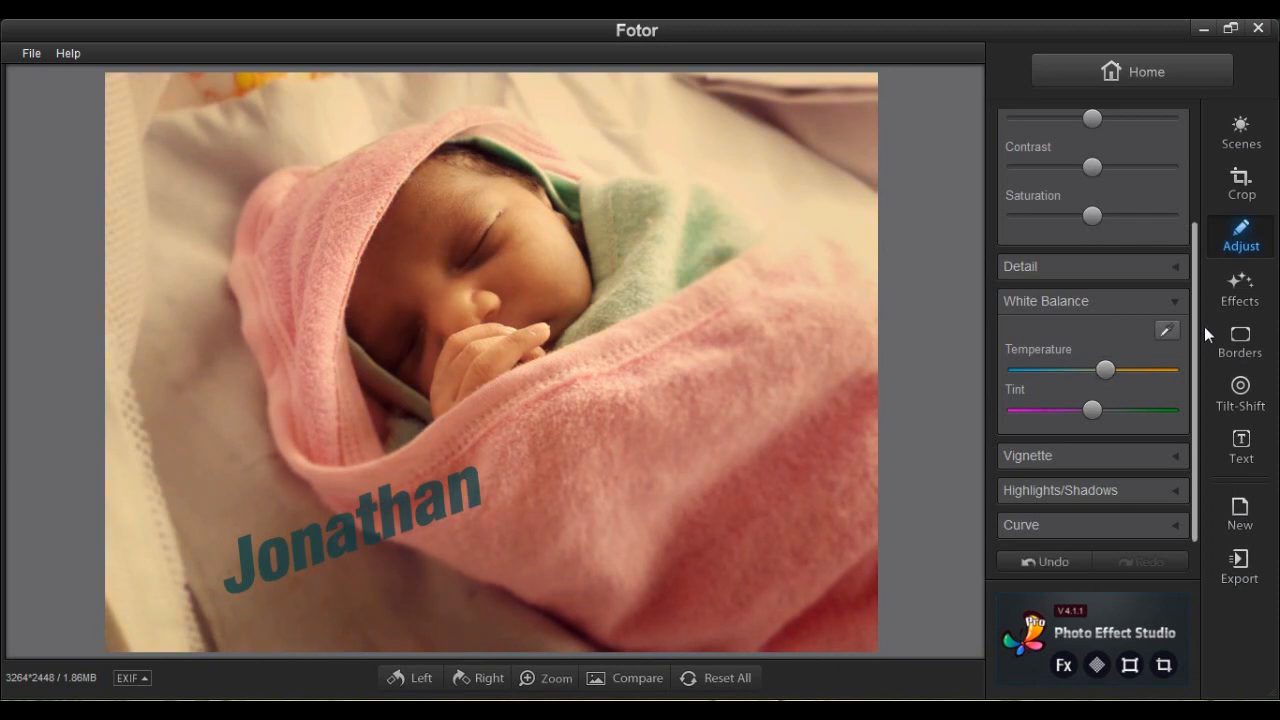
Strengthen the vignette to intensity 30 and tint it red.
click(1110, 457)
drag(1023, 445, 1074, 448)
click(1134, 394)
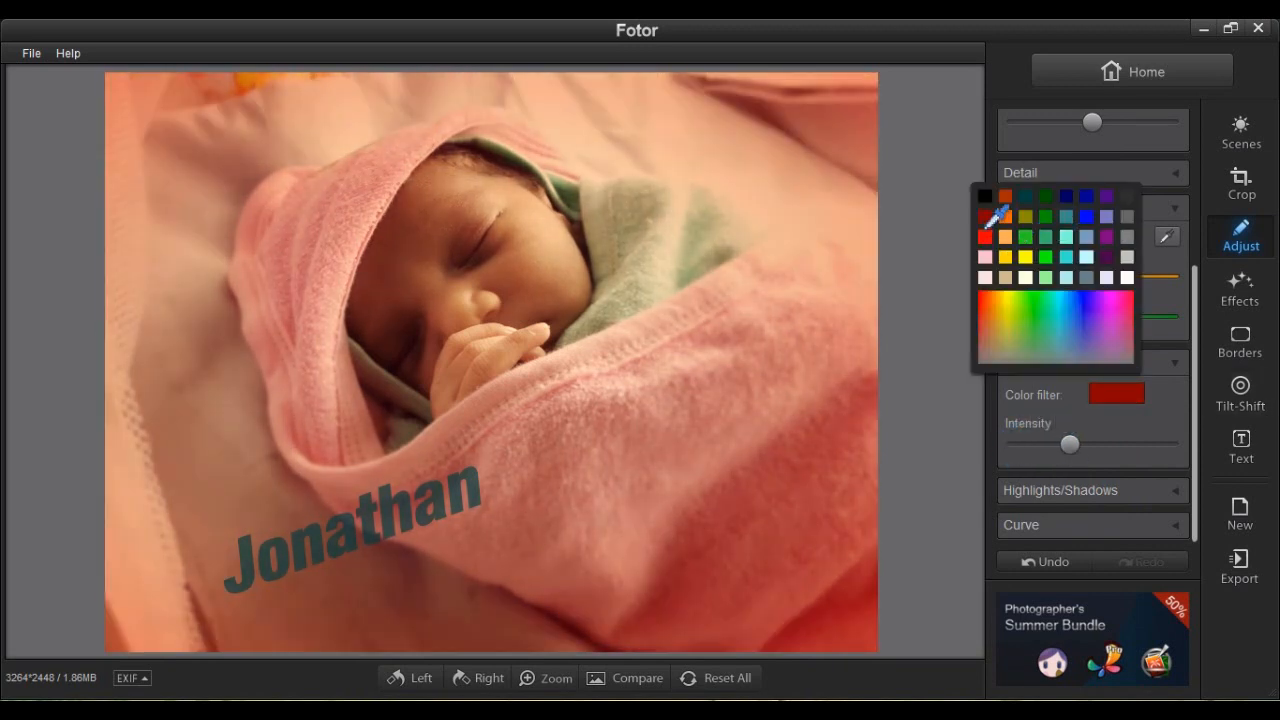
click(983, 219)
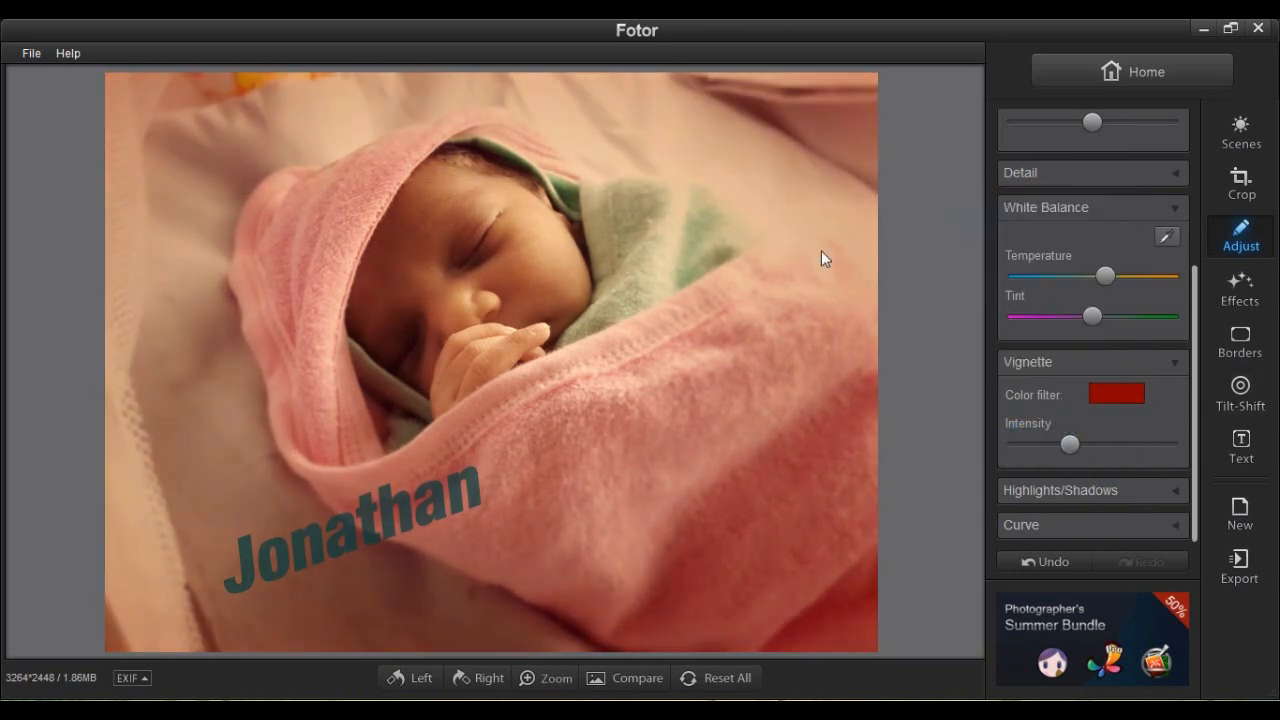